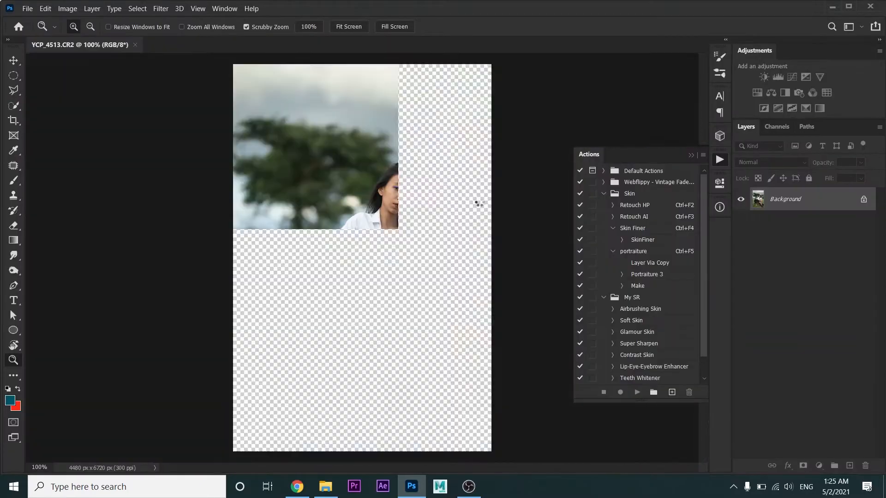
# Step: Duplicate the Background layer and add a Selective Color adjustment above the copy, adjusting the ink amounts of its Reds
pyautogui.click(691, 155)
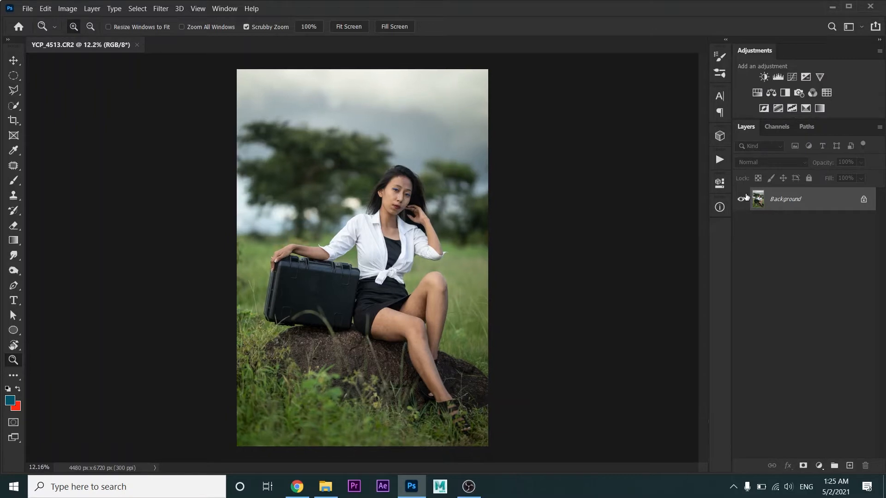
pyautogui.moveTo(771, 206); pyautogui.dragTo(850, 466)
pyautogui.click(819, 466)
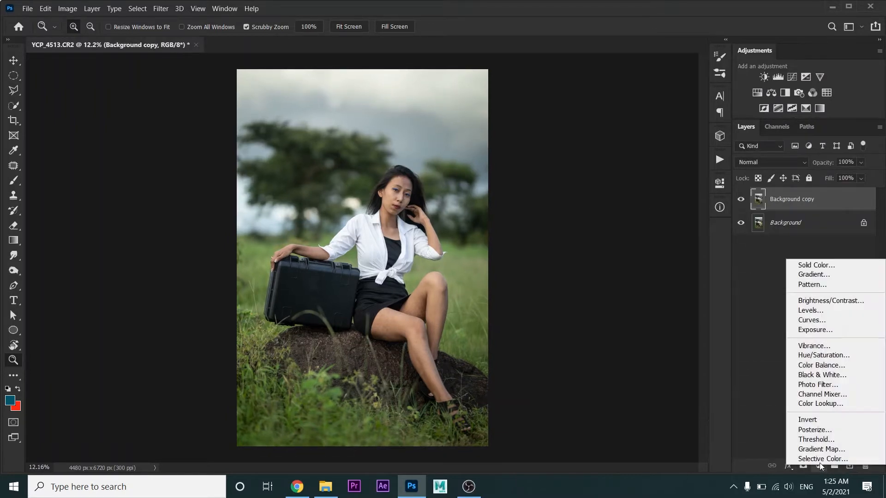
pyautogui.click(821, 459)
pyautogui.moveTo(622, 253); pyautogui.dragTo(623, 302)
# Step: Adjust the ink amounts of the Yellows range in the first Selective Color adjustment
pyautogui.click(608, 229)
pyautogui.click(609, 243)
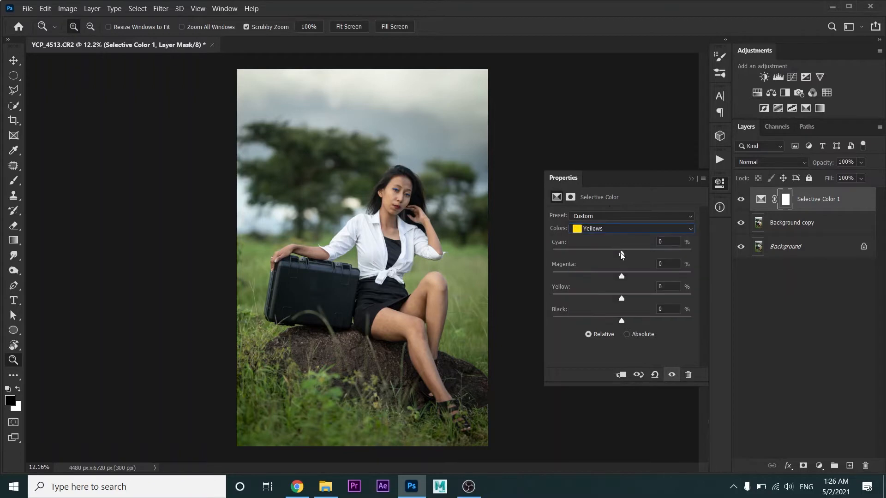
pyautogui.moveTo(622, 255); pyautogui.dragTo(624, 300)
# Step: Set the Greens range of the Selective Color adjustment to Cyan -38, Magenta +12, Yellow -50 and Black +52
pyautogui.click(638, 229)
pyautogui.click(628, 256)
pyautogui.moveTo(574, 257); pyautogui.dragTo(587, 298)
pyautogui.moveTo(622, 322); pyautogui.dragTo(646, 332)
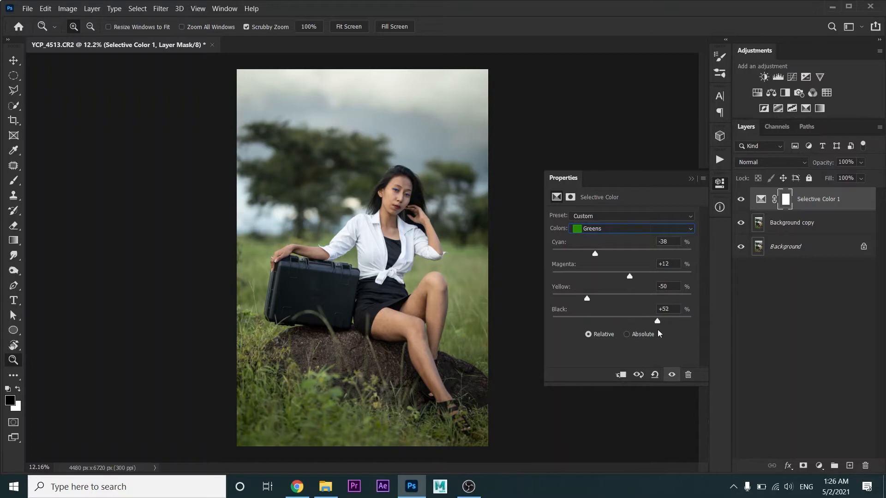
# Step: Adjust the Cyan and Magenta amounts of the Cyans range in the first Selective Color adjustment
pyautogui.click(607, 229)
pyautogui.click(599, 269)
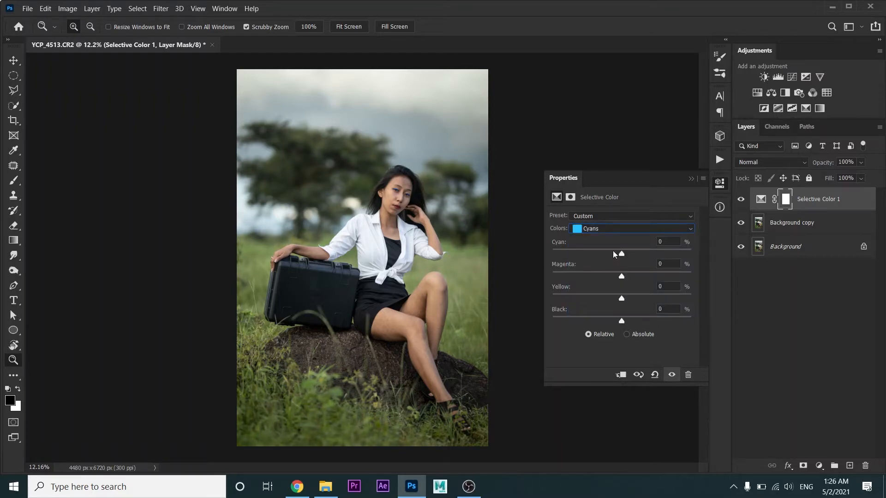
pyautogui.moveTo(614, 254); pyautogui.dragTo(613, 279)
pyautogui.click(635, 232)
pyautogui.click(614, 270)
pyautogui.click(692, 179)
# Step: Add a second Selective Color adjustment layer and reduce the Cyan amount in its Greens range
pyautogui.click(818, 465)
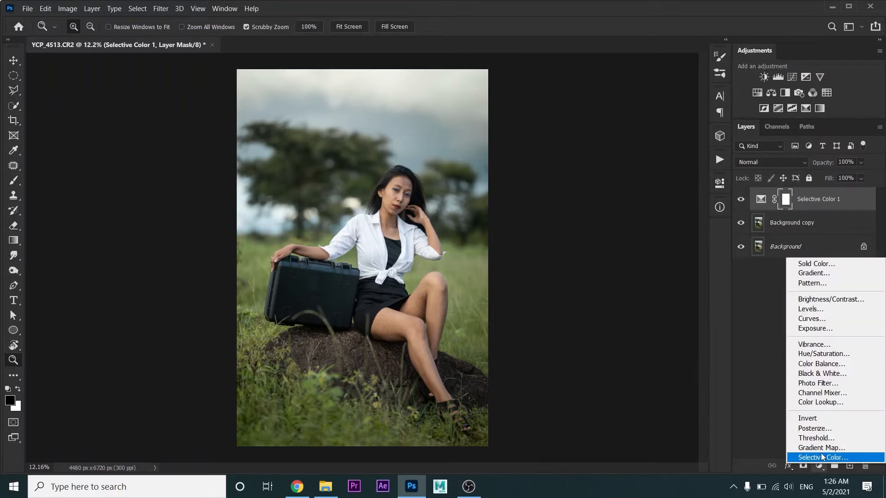
pyautogui.click(822, 458)
pyautogui.click(633, 230)
pyautogui.click(619, 252)
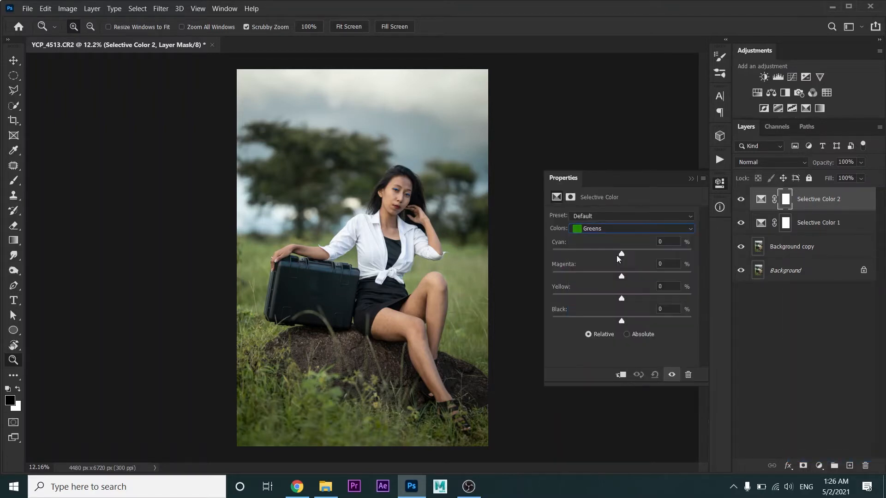
pyautogui.moveTo(621, 254); pyautogui.dragTo(604, 256)
pyautogui.click(690, 179)
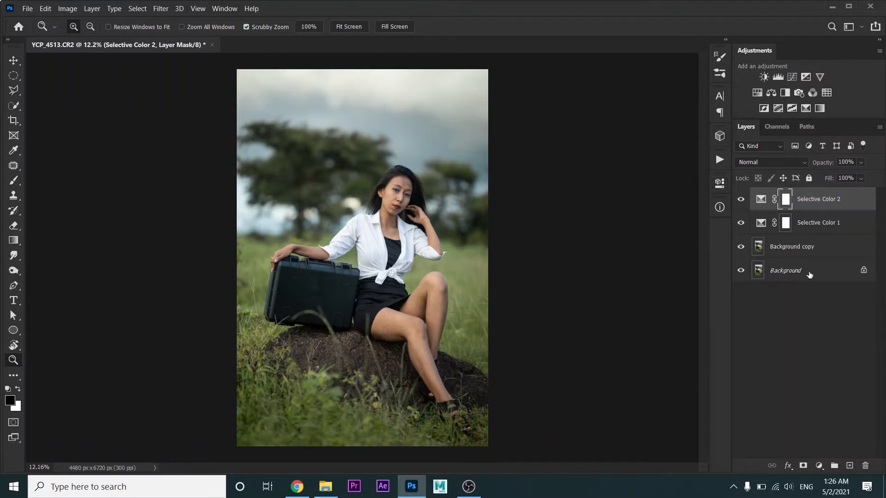
# Step: Add a Channel Mixer adjustment layer and set the Blue contribution of its Green output channel to +2
pyautogui.click(819, 466)
pyautogui.click(822, 396)
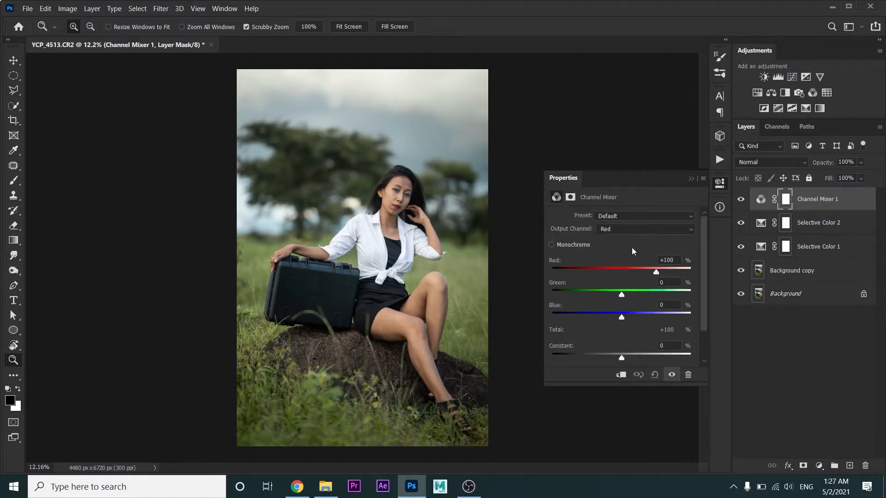
pyautogui.click(621, 231)
pyautogui.click(629, 247)
pyautogui.moveTo(619, 321); pyautogui.dragTo(622, 319)
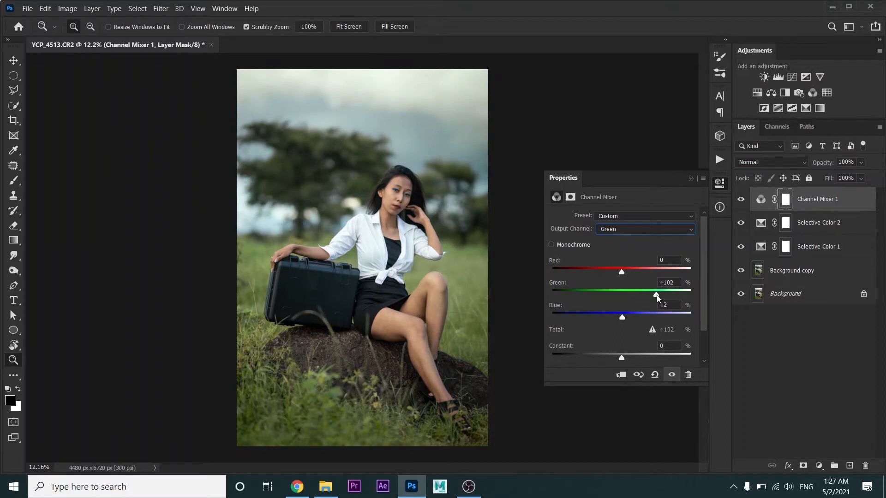
# Step: Fine-tune the Green and Red contributions to the Green output channel and set the Channel Mixer layer's opacity to 68%
pyautogui.moveTo(657, 295); pyautogui.dragTo(658, 295)
pyautogui.moveTo(620, 273); pyautogui.dragTo(623, 276)
pyautogui.click(690, 178)
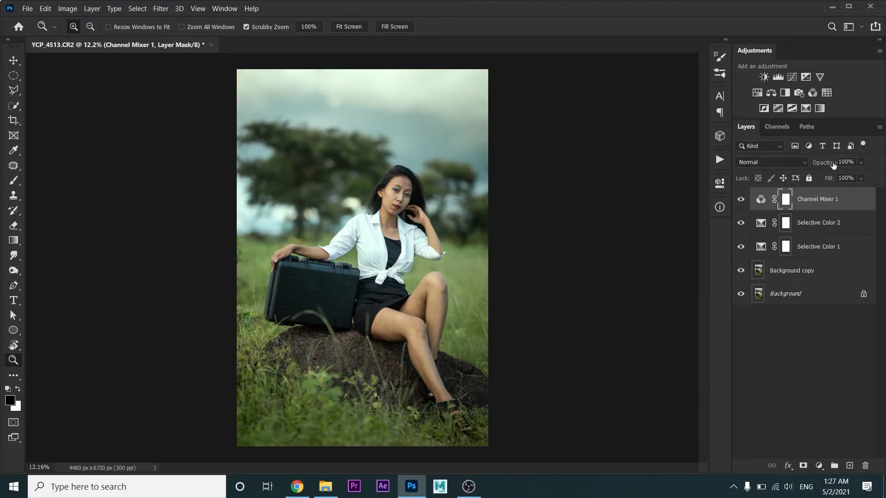
pyautogui.moveTo(829, 163); pyautogui.dragTo(813, 163)
# Step: Add a Color Balance adjustment layer and shift its Highlights toward cyan, magenta and blue
pyautogui.click(819, 465)
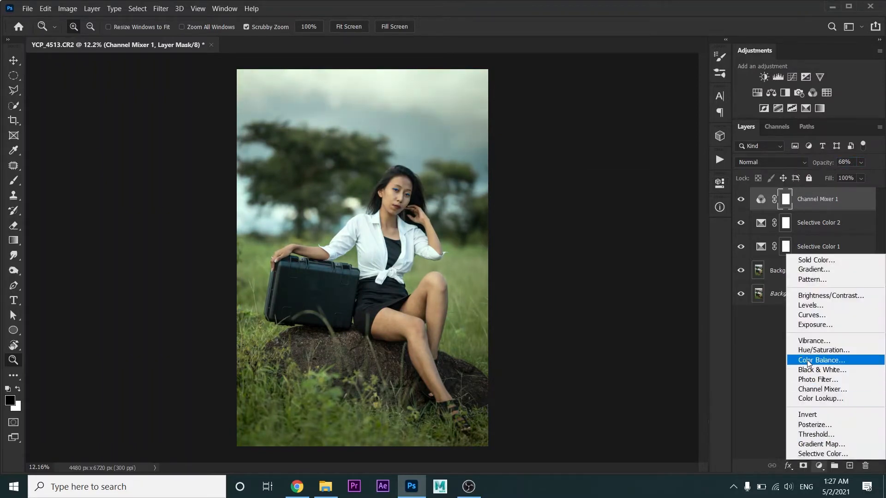
pyautogui.click(822, 360)
pyautogui.click(607, 221)
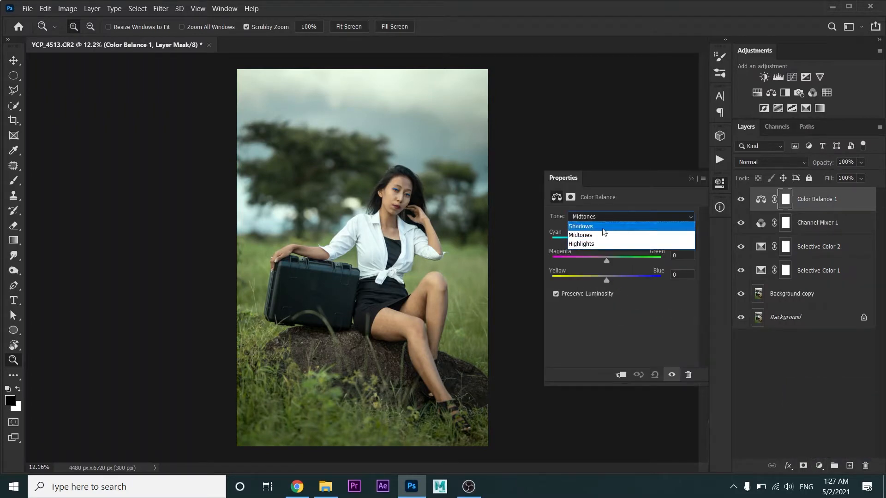
pyautogui.click(592, 248)
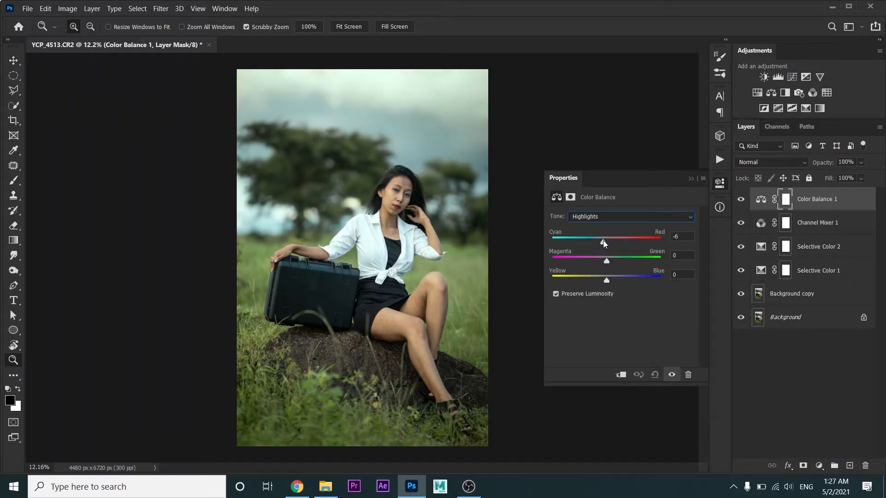
pyautogui.moveTo(606, 261); pyautogui.dragTo(607, 261)
# Step: Shift the Midtones of the Color Balance adjustment toward cyan and green
pyautogui.click(602, 221)
pyautogui.click(599, 239)
pyautogui.moveTo(604, 244); pyautogui.dragTo(613, 262)
# Step: Set the Cyan–Red balance of the Color Balance Highlights to -14
pyautogui.click(601, 216)
pyautogui.click(597, 245)
pyautogui.moveTo(597, 242); pyautogui.dragTo(597, 245)
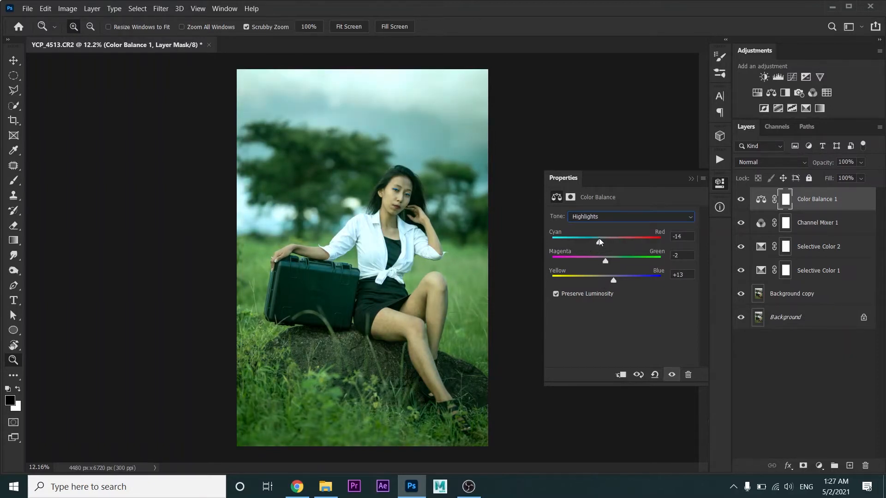
# Step: Set the Color Balance Shadows to +10 toward red and -7 toward magenta, with a slight shift toward blue
pyautogui.click(599, 217)
pyautogui.click(603, 229)
pyautogui.moveTo(607, 239)
pyautogui.mouseDown()
pyautogui.moveTo(597, 239)
pyautogui.moveTo(612, 242)
pyautogui.mouseUp()
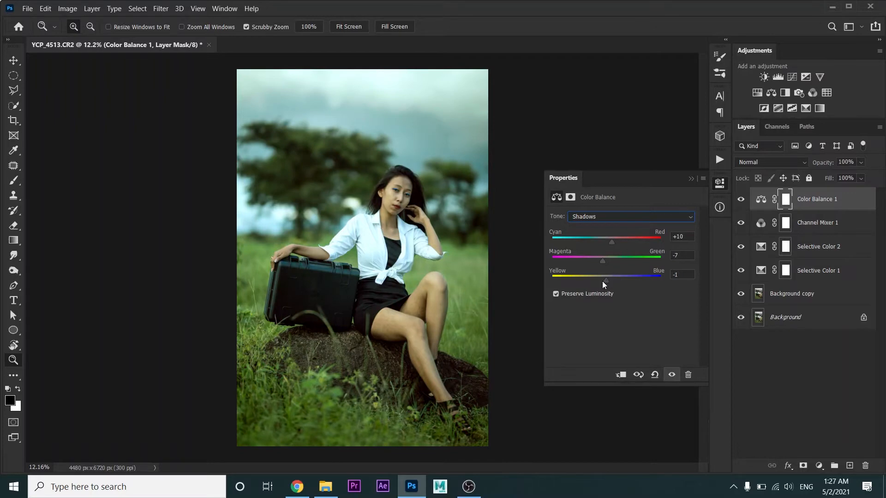
pyautogui.moveTo(603, 281); pyautogui.dragTo(610, 280)
pyautogui.click(690, 179)
# Step: Add a third Selective Color adjustment and set its Greens to Cyan +6, Magenta +32, Yellow -32 and Black +28
pyautogui.click(819, 465)
pyautogui.click(820, 464)
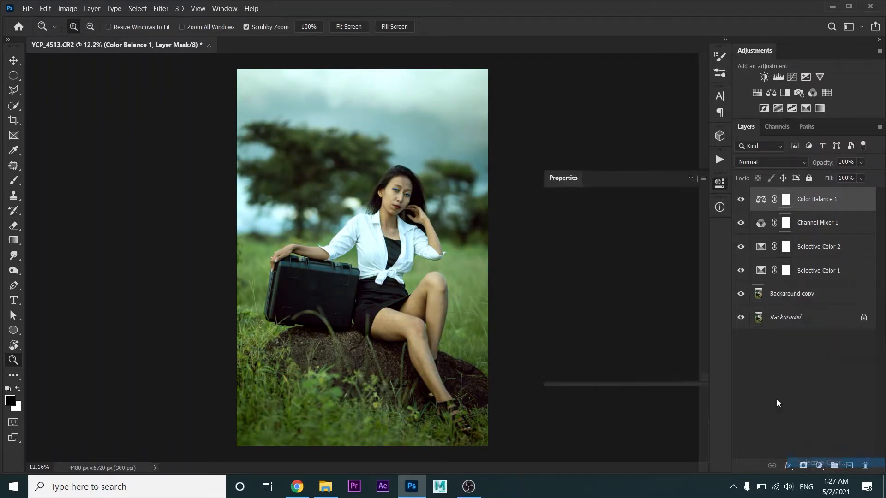
pyautogui.moveTo(622, 255)
pyautogui.mouseDown()
pyautogui.moveTo(607, 255)
pyautogui.moveTo(650, 276)
pyautogui.moveTo(609, 305)
pyautogui.moveTo(576, 307)
pyautogui.moveTo(602, 308)
pyautogui.moveTo(635, 254)
pyautogui.moveTo(626, 255)
pyautogui.mouseUp()
pyautogui.moveTo(621, 321); pyautogui.dragTo(641, 322)
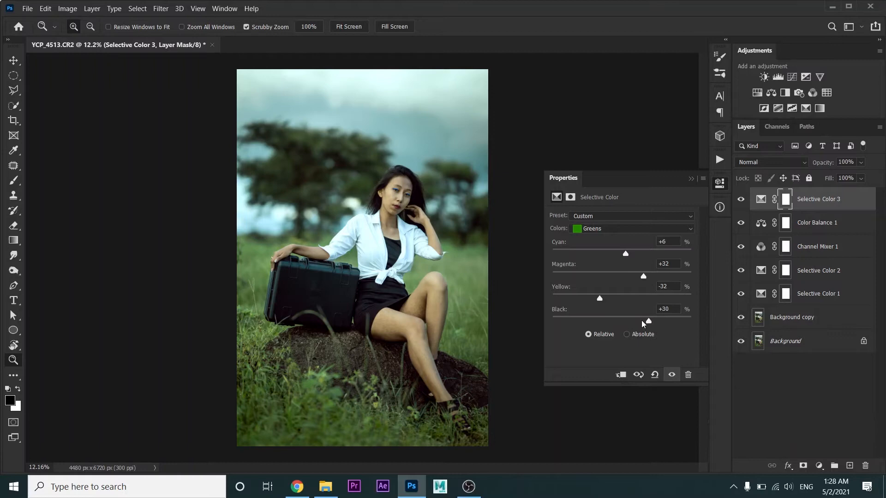
# Step: Set the Yellows range of the third Selective Color adjustment to Cyan +17, Magenta +9, Yellow -12 and Black +32
pyautogui.click(608, 230)
pyautogui.click(603, 248)
pyautogui.moveTo(622, 254); pyautogui.dragTo(606, 303)
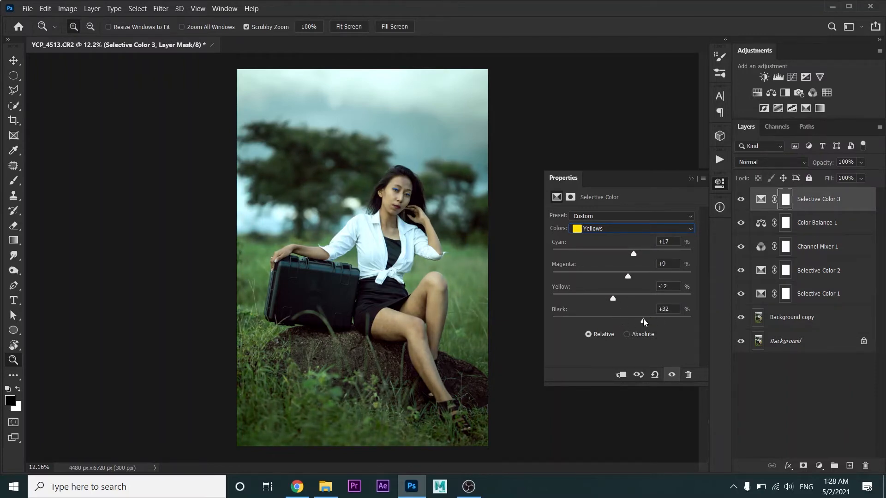
# Step: Set the Cyan amount of the Greens range in the third Selective Color adjustment to -2
pyautogui.click(618, 233)
pyautogui.click(605, 251)
pyautogui.moveTo(625, 255)
pyautogui.mouseDown()
pyautogui.moveTo(638, 253)
pyautogui.moveTo(621, 253)
pyautogui.moveTo(623, 261)
pyautogui.mouseUp()
# Step: Add a Curves adjustment layer and pull the midpoint of the RGB curve down slightly
pyautogui.click(819, 465)
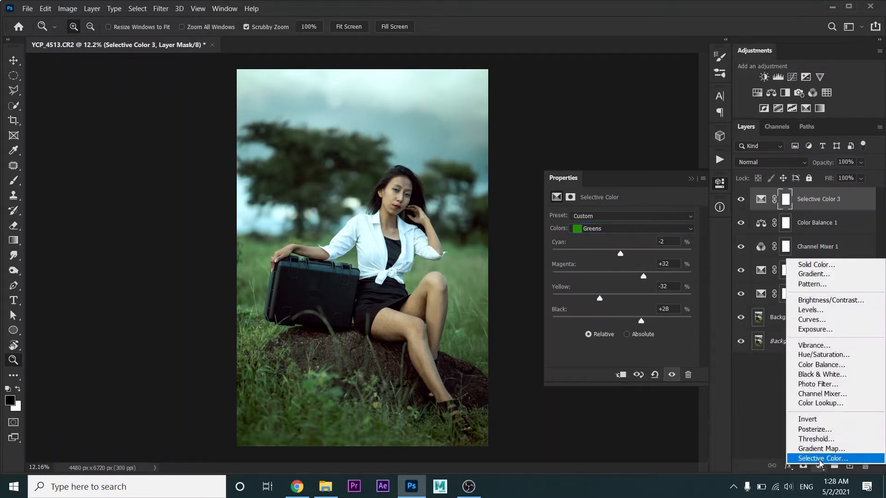
pyautogui.click(815, 320)
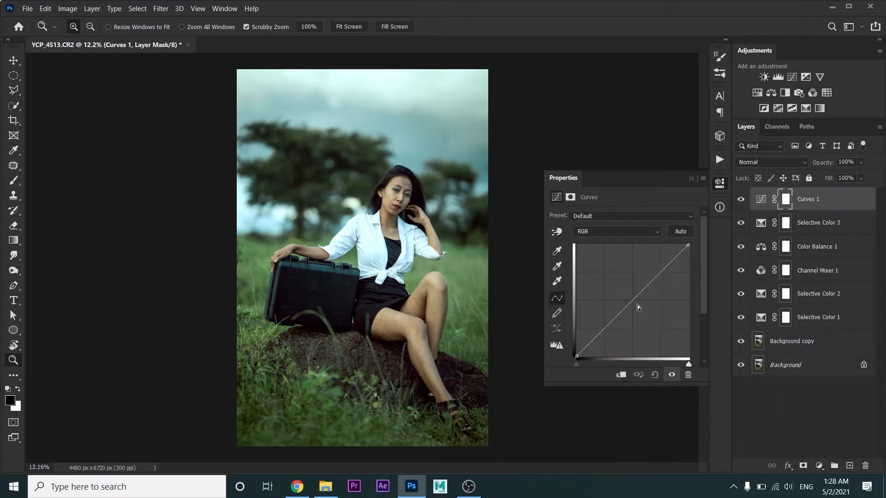
pyautogui.moveTo(633, 300); pyautogui.dragTo(631, 302)
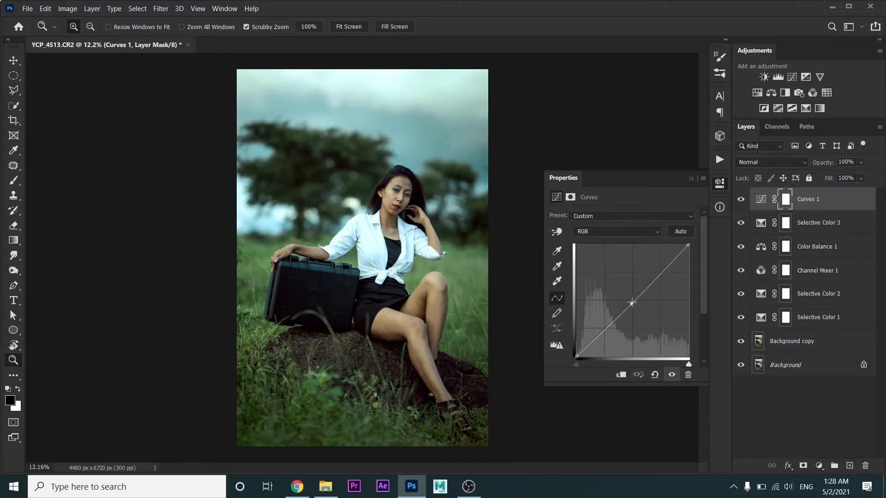
# Step: Move the black point of the Red curve slightly inward and fine-tune its white point
pyautogui.click(599, 236)
pyautogui.click(600, 241)
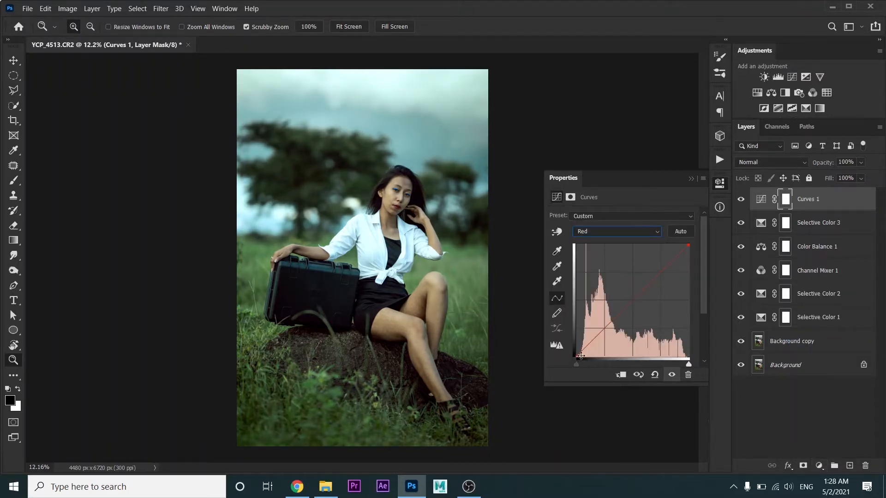
pyautogui.moveTo(583, 356); pyautogui.dragTo(579, 357)
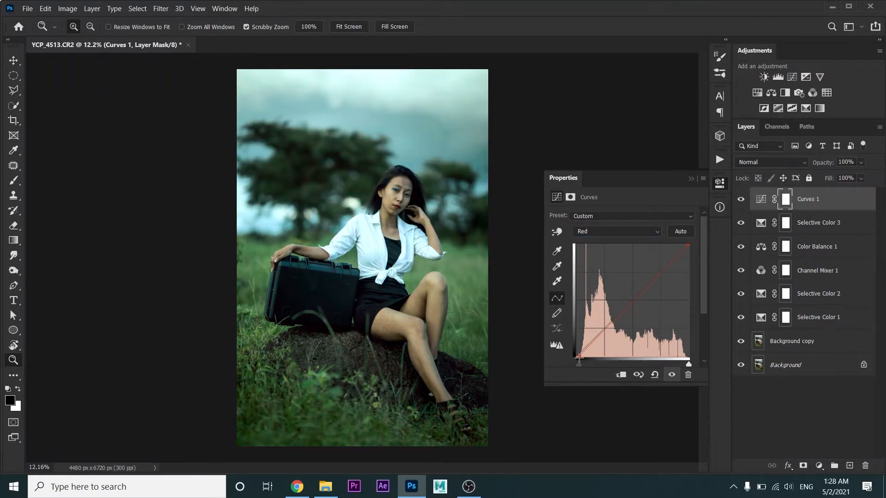
pyautogui.moveTo(688, 244); pyautogui.dragTo(690, 243)
# Step: Move the black point of the Green curve slightly inward and fine-tune its white point
pyautogui.click(614, 231)
pyautogui.click(609, 258)
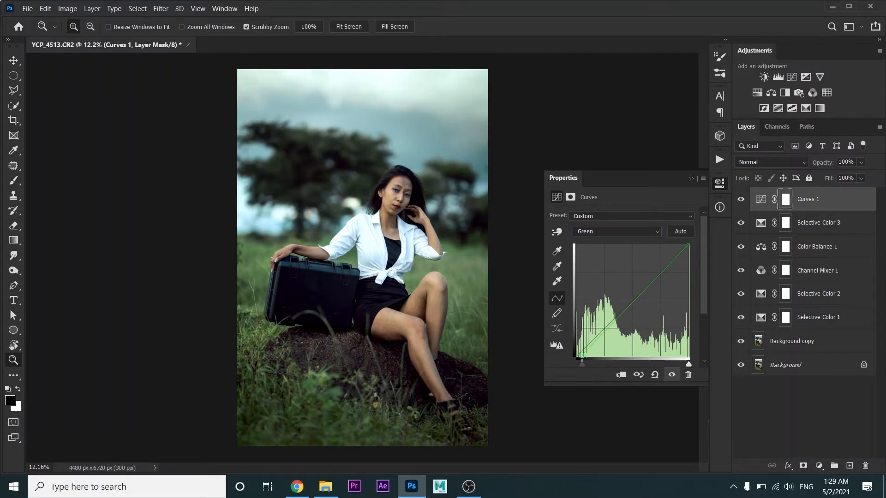
pyautogui.moveTo(582, 357); pyautogui.dragTo(580, 367)
pyautogui.moveTo(690, 245); pyautogui.dragTo(694, 246)
# Step: Move both the black point and the white point of the Blue curve slightly inward
pyautogui.click(616, 233)
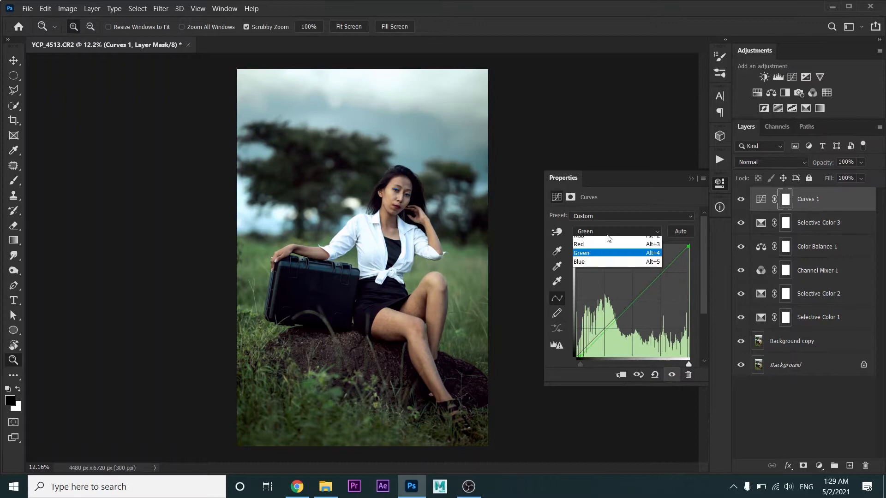
pyautogui.click(595, 263)
pyautogui.moveTo(576, 357); pyautogui.dragTo(580, 359)
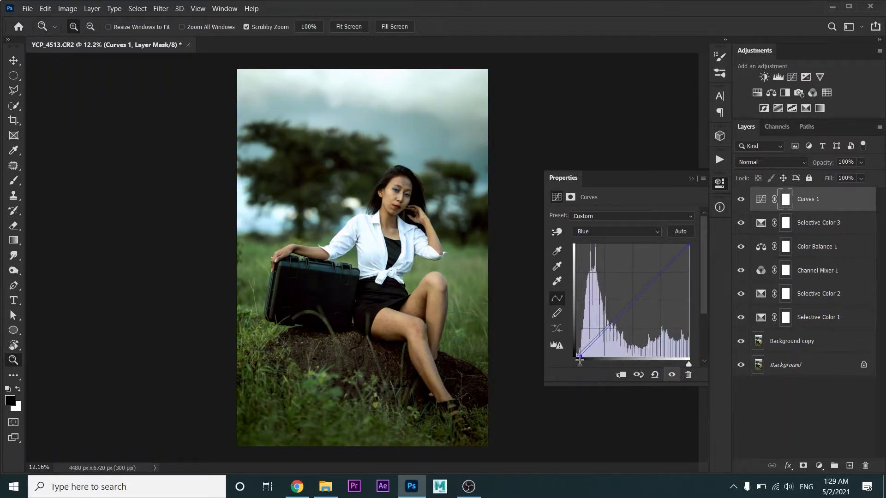
pyautogui.moveTo(689, 243); pyautogui.dragTo(685, 240)
# Step: Add a midpoint to the Red curve and lower it slightly to reduce red in the midtones
pyautogui.click(646, 232)
pyautogui.click(615, 250)
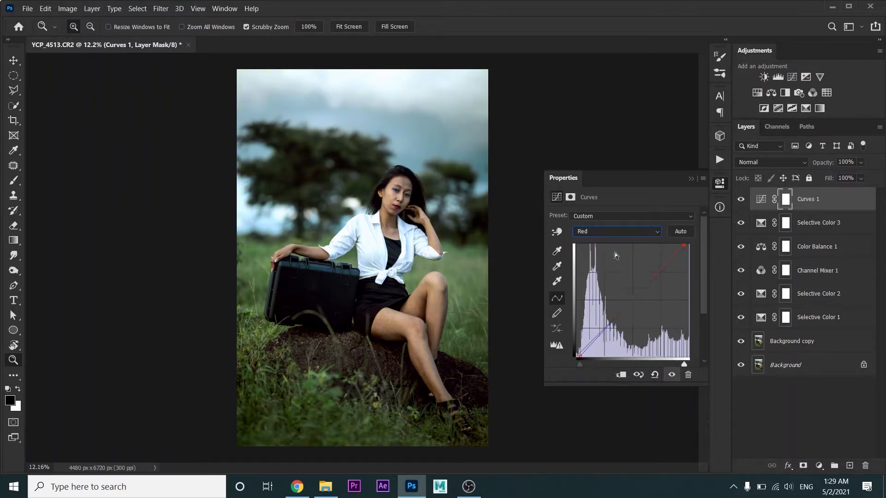
pyautogui.moveTo(633, 302); pyautogui.dragTo(634, 303)
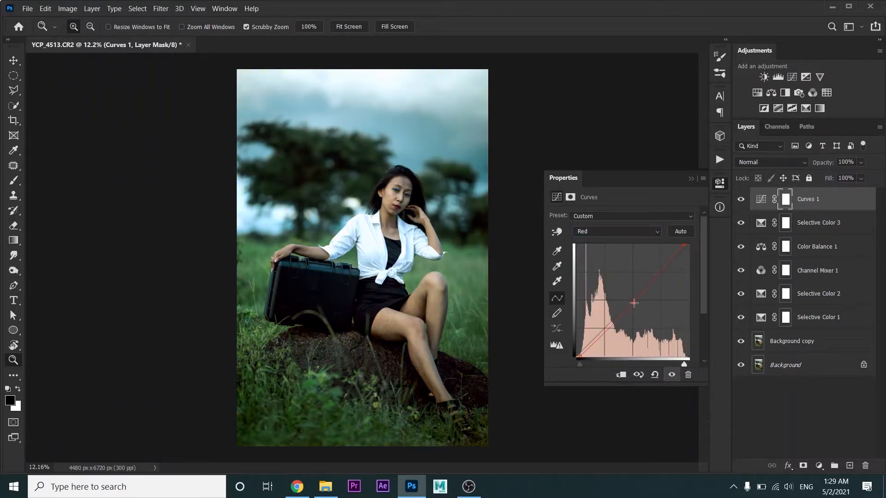
pyautogui.click(691, 179)
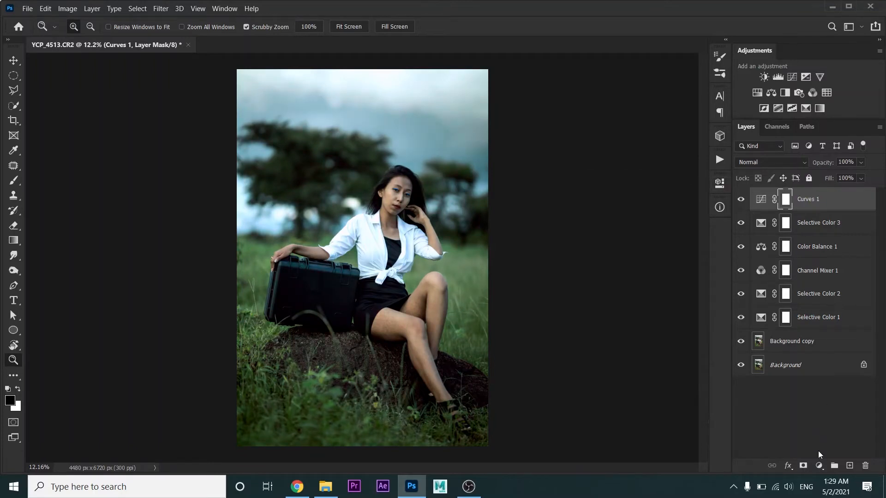
# Step: Add a fourth Selective Color adjustment layer and adjust the ink amounts of its Greens range
pyautogui.click(819, 466)
pyautogui.click(814, 456)
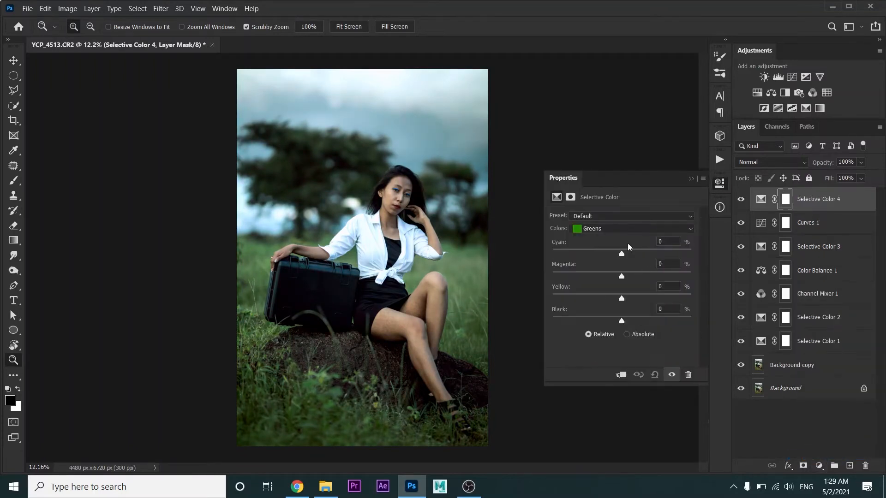
pyautogui.moveTo(622, 254); pyautogui.dragTo(618, 291)
# Step: Set the Cyan amount of the Yellows range in the fourth Selective Color adjustment to +10
pyautogui.click(620, 229)
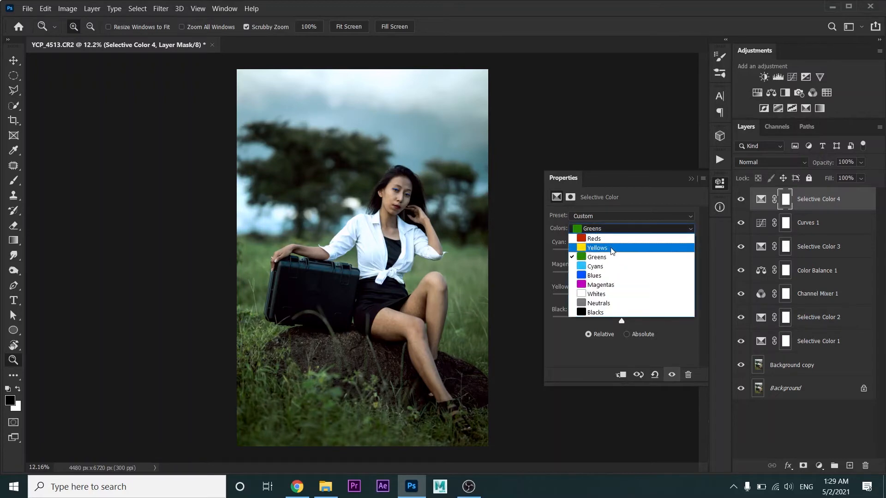
pyautogui.click(626, 254)
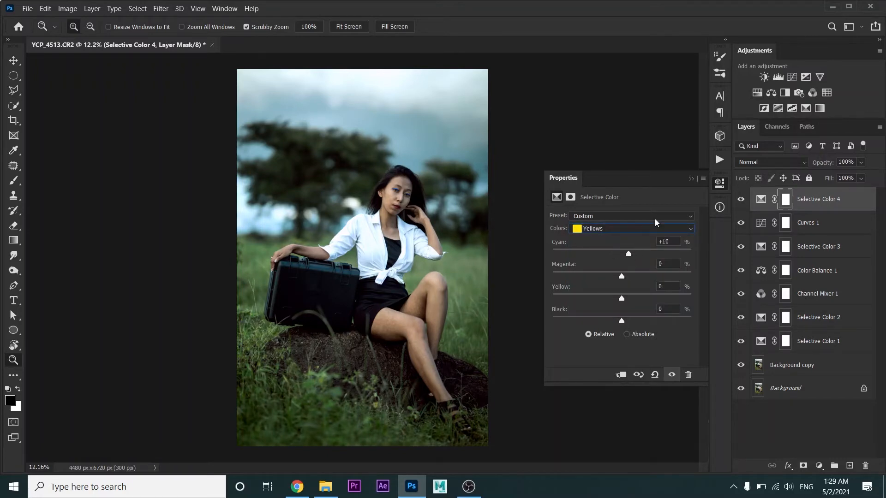
pyautogui.click(691, 178)
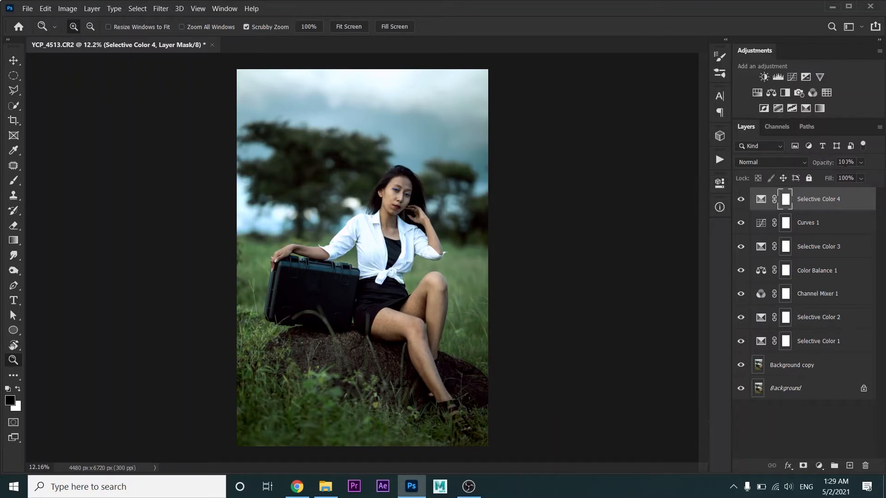
# Step: Add a Color Lookup adjustment layer using the Fuji ETERNA 250D Fuji 3510 LUT with BGR table order, and set its opacity to 19%
pyautogui.click(820, 466)
pyautogui.click(821, 400)
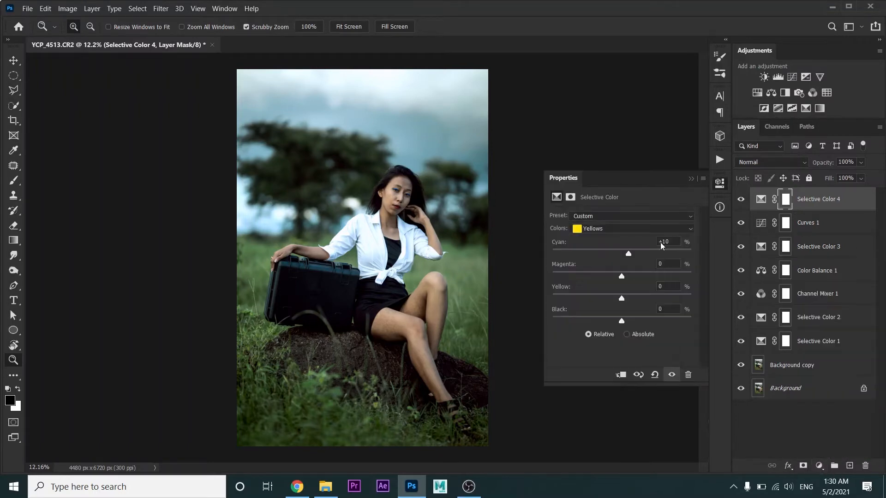
pyautogui.click(646, 216)
pyautogui.moveTo(748, 233); pyautogui.dragTo(766, 451)
pyautogui.click(644, 283)
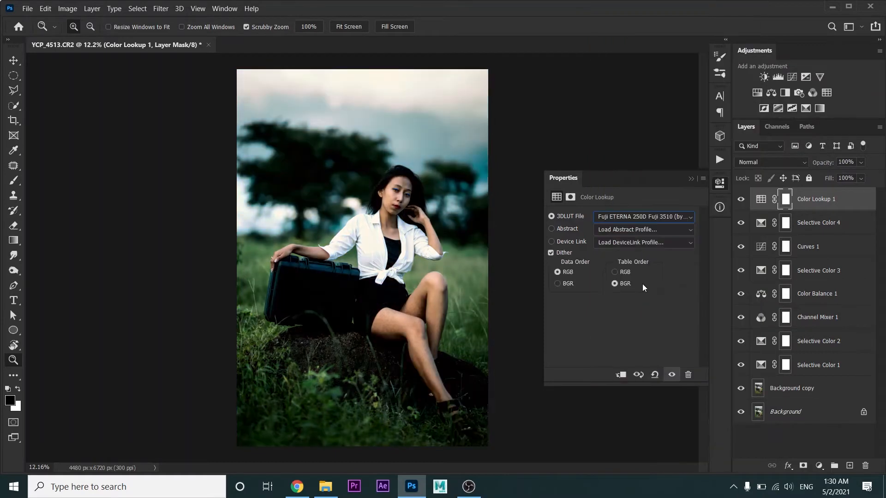
pyautogui.moveTo(826, 164)
pyautogui.mouseDown()
pyautogui.moveTo(802, 165)
pyautogui.moveTo(818, 161)
pyautogui.mouseUp()
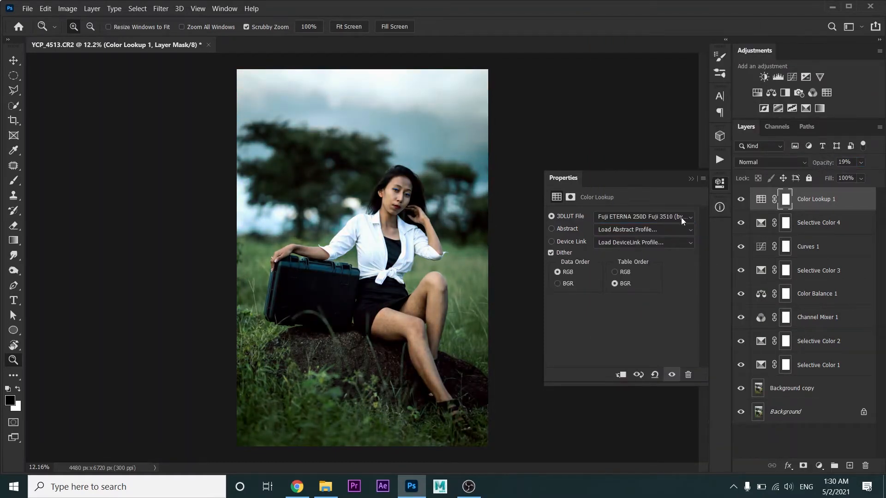
# Step: Add a second Color Lookup adjustment layer, try several 3D LUTs for a darker green look, and set its opacity to 30%
pyautogui.click(819, 466)
pyautogui.click(813, 402)
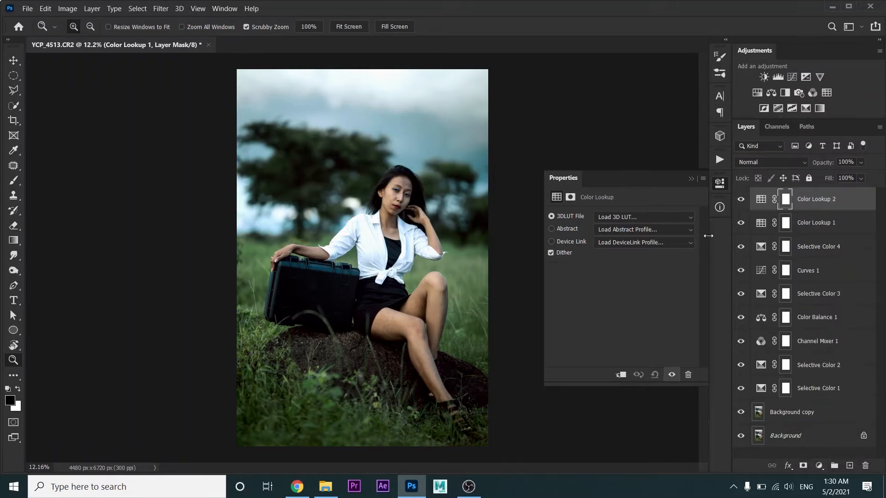
pyautogui.click(679, 220)
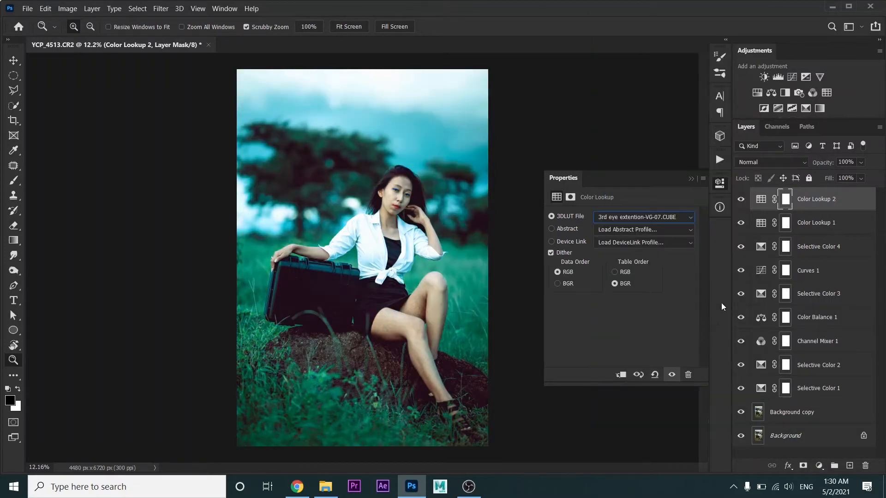
pyautogui.press('Down')
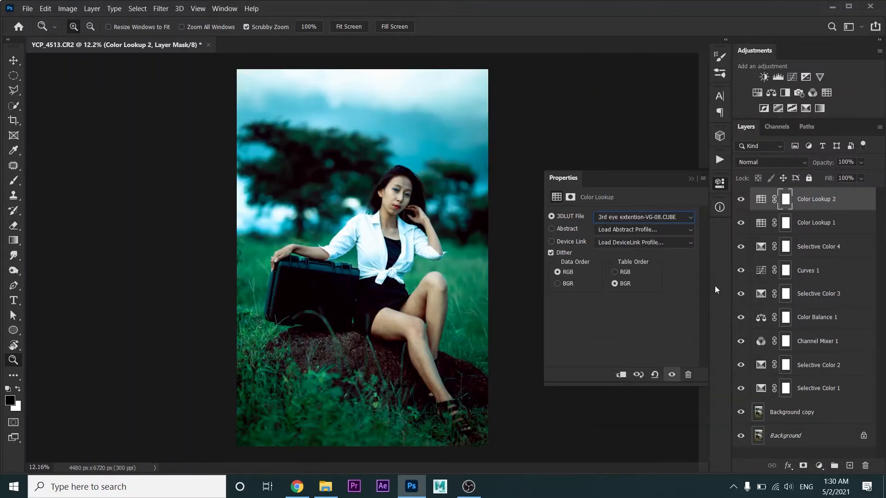
pyautogui.click(691, 179)
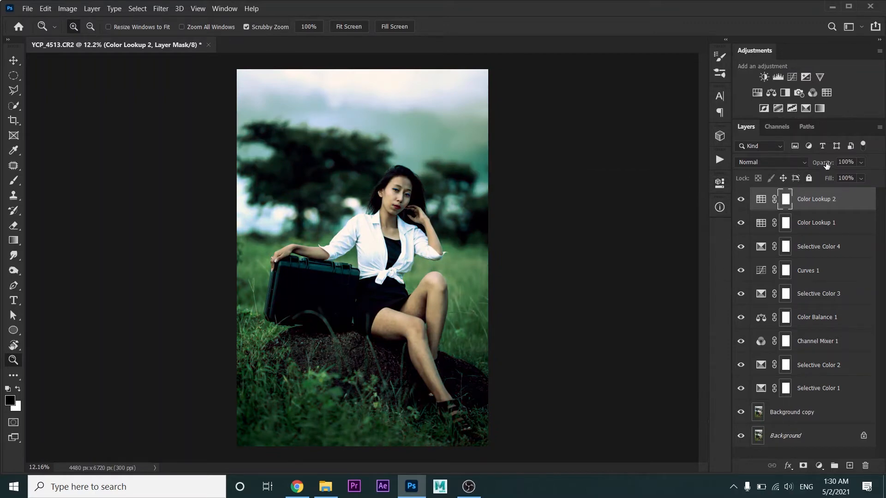
pyautogui.moveTo(827, 167)
pyautogui.mouseDown()
pyautogui.moveTo(809, 168)
pyautogui.moveTo(823, 166)
pyautogui.mouseUp()
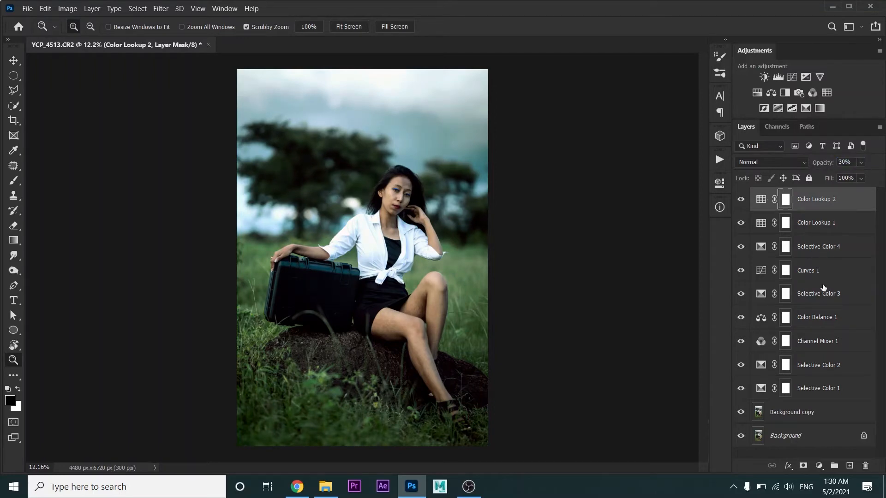
# Step: Merge all adjustment layers and the Background copy into a single layer above the Background
pyautogui.keyDown('shift'); pyautogui.click(815, 412); pyautogui.keyUp('shift')
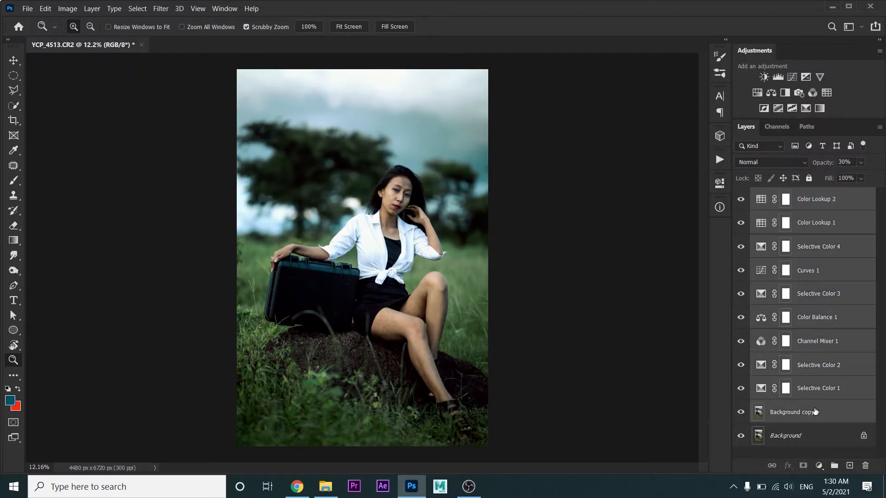
pyautogui.rightClick(815, 412)
pyautogui.click(717, 328)
# Step: Open the merged layer in the Camera Raw Filter, set Highlights to -27, and slightly raise Vibrance and Clarity
pyautogui.click(161, 10)
pyautogui.click(177, 69)
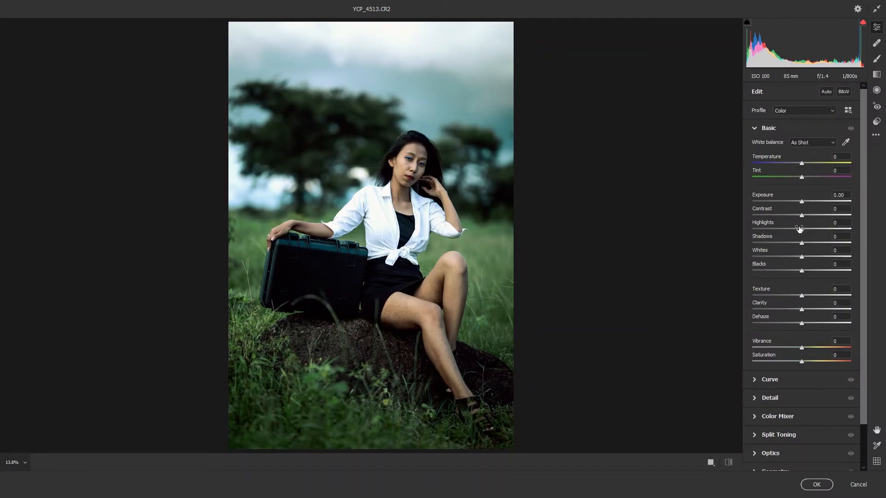
pyautogui.moveTo(800, 229); pyautogui.dragTo(788, 228)
pyautogui.click(801, 349)
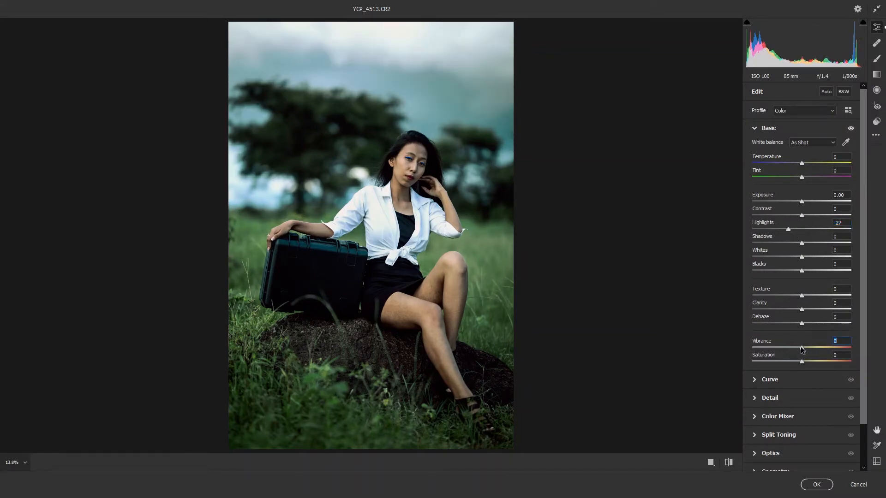
pyautogui.moveTo(802, 349); pyautogui.dragTo(814, 352)
pyautogui.moveTo(802, 310); pyautogui.dragTo(810, 312)
# Step: Adjust the hue of individual color ranges in the Camera Raw Color Mixer, shifting the Yellows toward orange
pyautogui.click(801, 417)
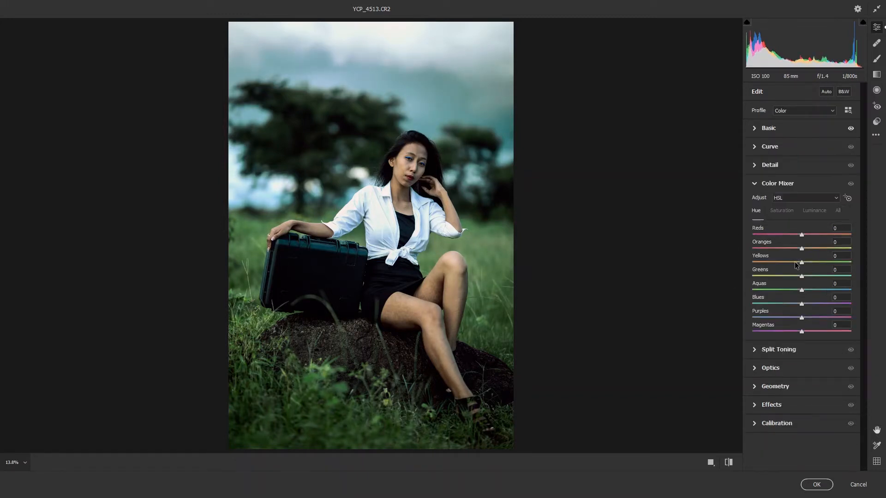
pyautogui.moveTo(802, 264); pyautogui.dragTo(775, 263)
pyautogui.moveTo(802, 235); pyautogui.dragTo(792, 277)
pyautogui.write('0')
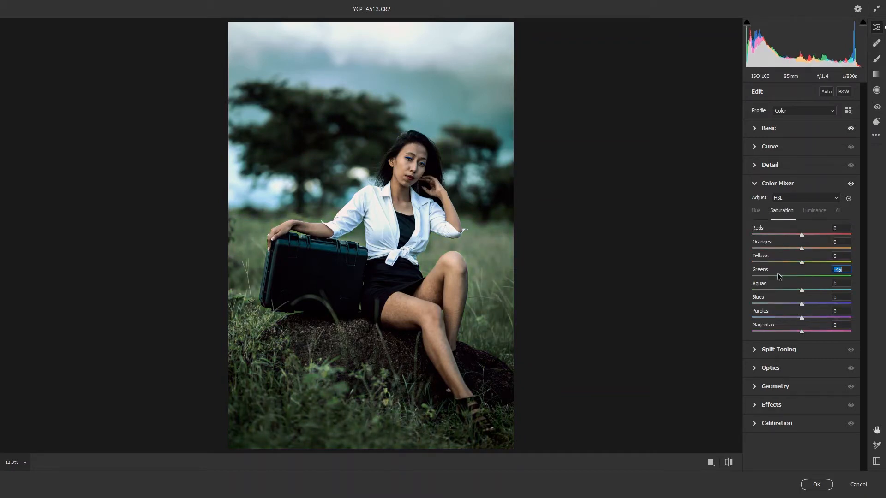
# Step: Reduce Color Mixer saturation to -26 for Greens, -43 for Aquas and -55 for Blues, and fine-tune the Purples and Oranges
pyautogui.moveTo(777, 274); pyautogui.dragTo(772, 299)
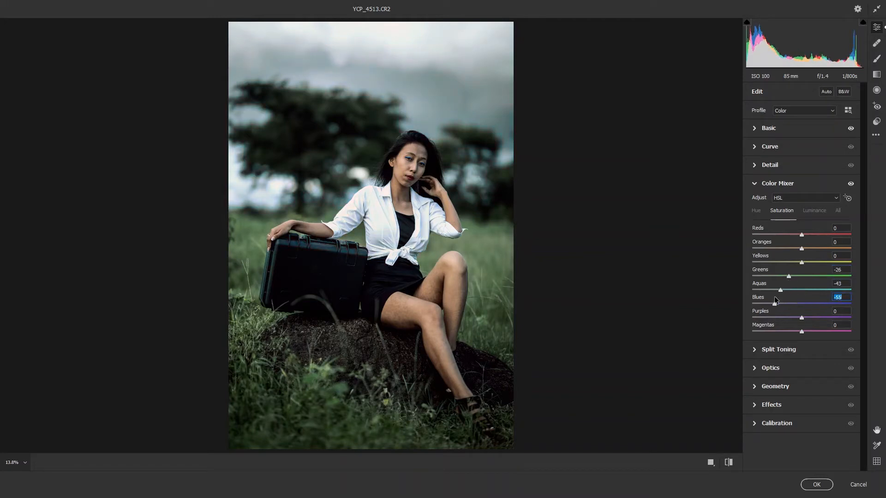
pyautogui.moveTo(802, 317); pyautogui.dragTo(787, 318)
pyautogui.doubleClick(790, 318)
pyautogui.moveTo(802, 249)
pyautogui.mouseDown()
pyautogui.moveTo(816, 258)
pyautogui.moveTo(805, 253)
pyautogui.moveTo(804, 266)
pyautogui.moveTo(808, 240)
pyautogui.mouseUp()
# Step: Split tone the image with blue highlights at about hue 202 and saturation 12, and orange shadows at low saturation
pyautogui.click(784, 354)
pyautogui.moveTo(784, 233); pyautogui.dragTo(807, 233)
pyautogui.click(758, 247)
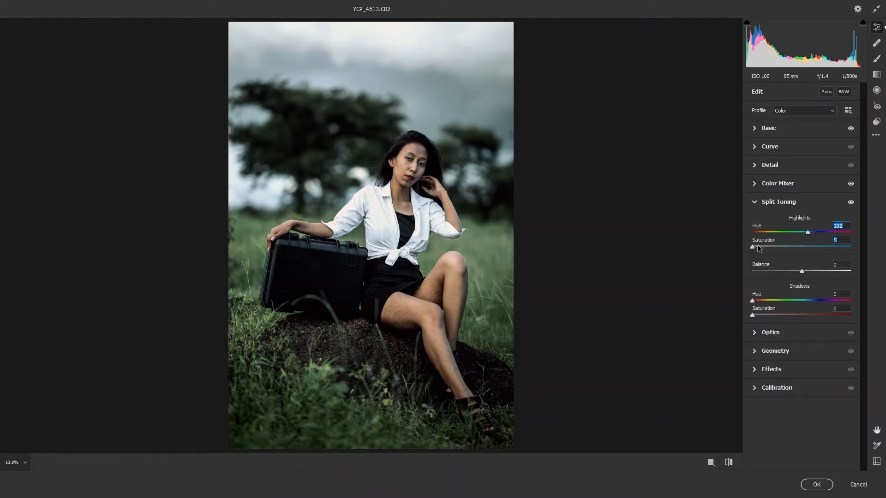
pyautogui.moveTo(759, 247); pyautogui.dragTo(763, 250)
pyautogui.moveTo(778, 301)
pyautogui.mouseDown()
pyautogui.moveTo(788, 300)
pyautogui.moveTo(763, 319)
pyautogui.moveTo(805, 302)
pyautogui.moveTo(763, 305)
pyautogui.mouseUp()
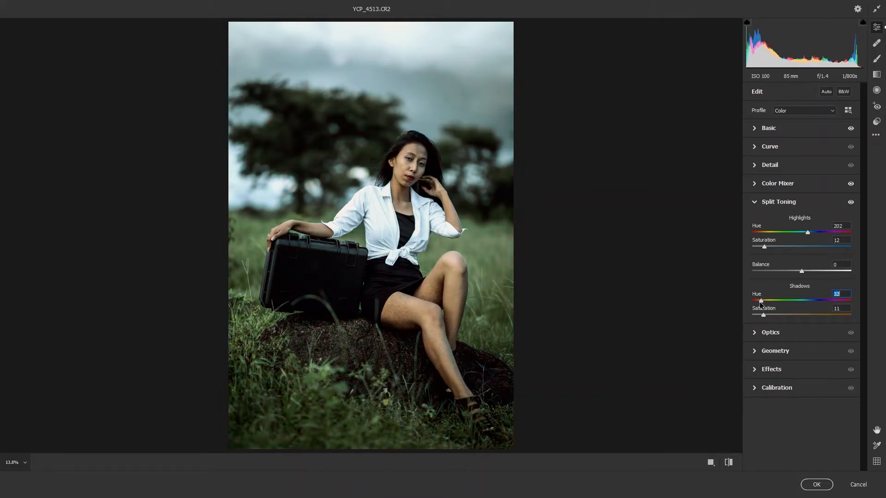
pyautogui.moveTo(764, 315); pyautogui.dragTo(760, 316)
pyautogui.moveTo(808, 232)
pyautogui.mouseDown()
pyautogui.moveTo(769, 233)
pyautogui.moveTo(809, 242)
pyautogui.mouseUp()
# Step: Set the calibration hues to -6 for Red Primary, +25 for Green Primary and -7 for Blue Primary, and apply the filter
pyautogui.click(777, 388)
pyautogui.moveTo(801, 352); pyautogui.dragTo(817, 397)
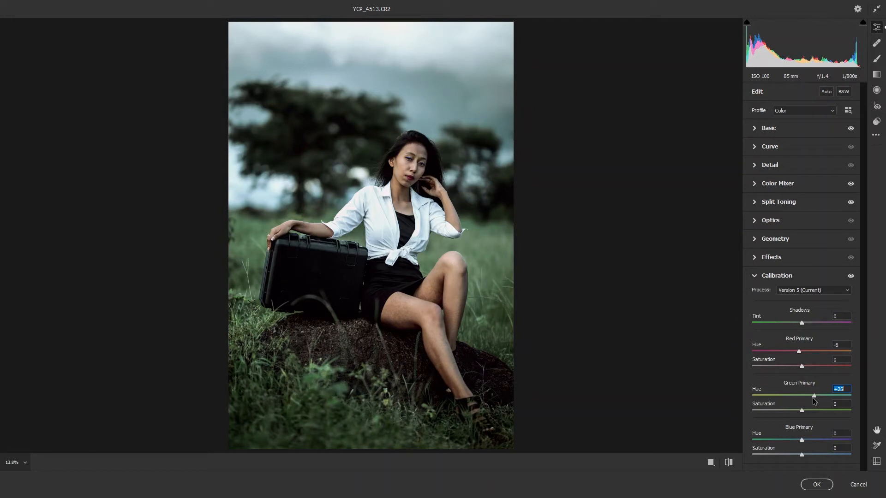
pyautogui.moveTo(802, 440); pyautogui.dragTo(798, 440)
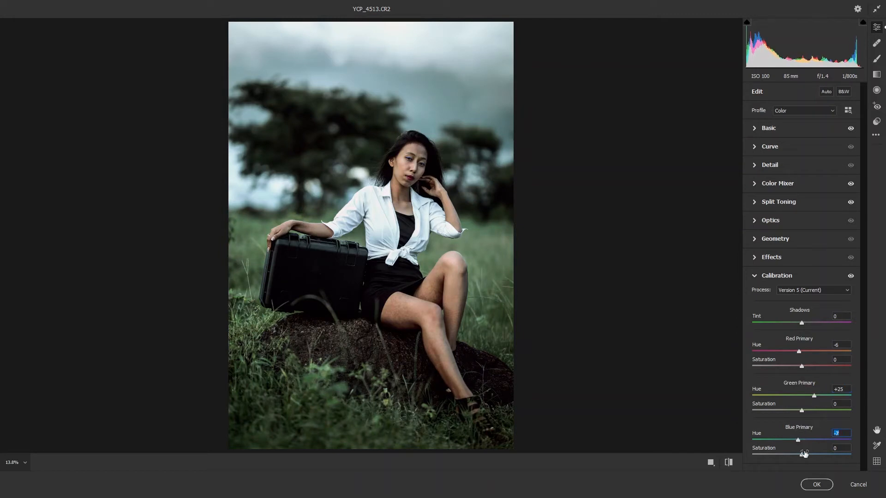
pyautogui.click(816, 484)
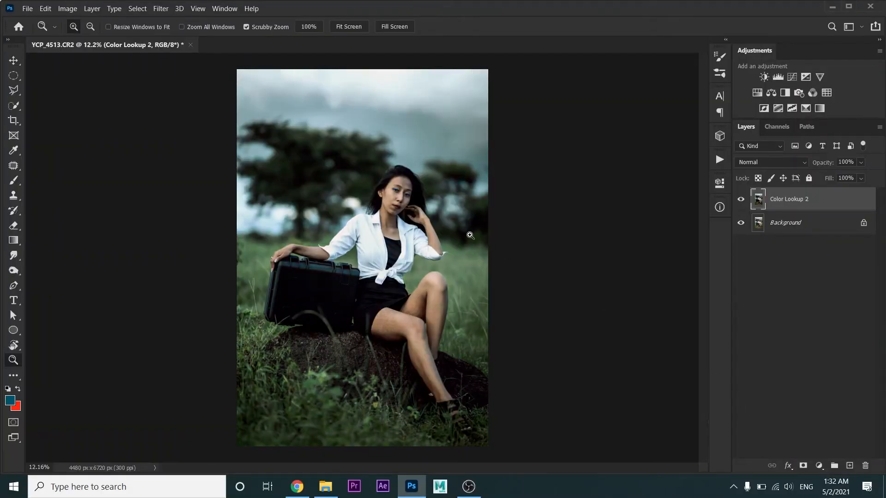
# Step: Compare the graded Color Lookup 2 layer with the original Background, and duplicate the graded layer
pyautogui.click(741, 199)
pyautogui.click(742, 200)
pyautogui.moveTo(834, 204); pyautogui.dragTo(850, 465)
# Step: With a 600 px Clone Stamp, copy darker cloud from the right side of the sky over the pale band above the large tree
pyautogui.click(14, 195)
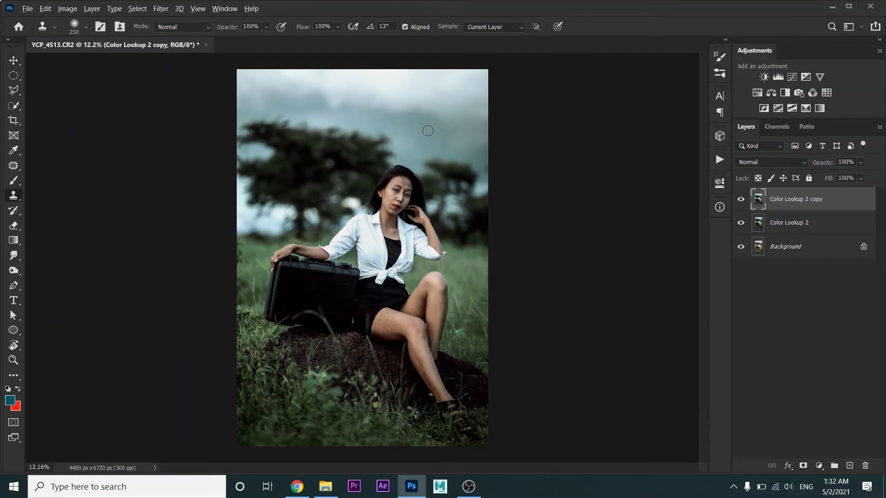
pyautogui.scroll(2, 427, 131)
pyautogui.press(']')
pyautogui.press(']')
pyautogui.press(']')
pyautogui.press(']')
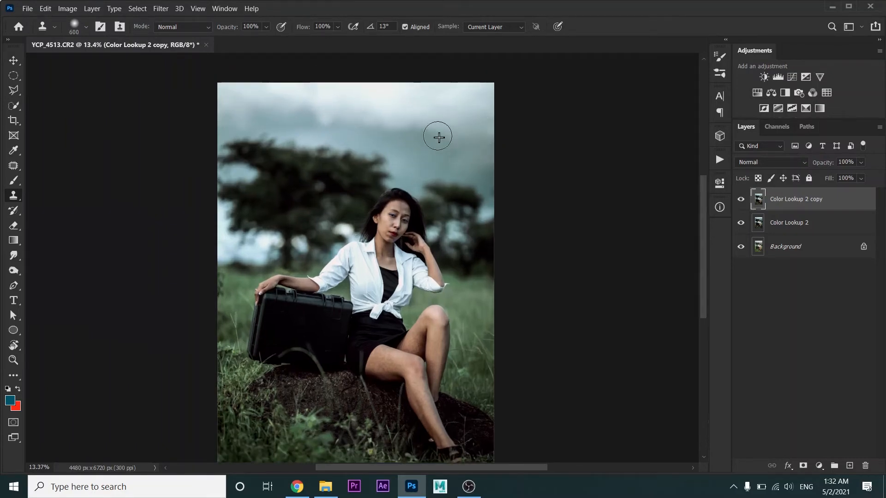
pyautogui.keyDown('alt'); pyautogui.click(439, 137); pyautogui.keyUp('alt')
pyautogui.click(402, 113)
pyautogui.hotkey('ctrl', 'z')
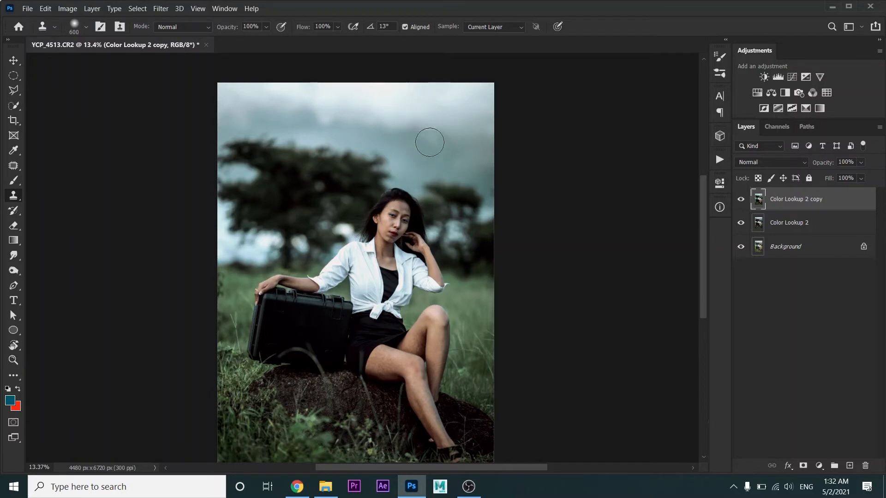
pyautogui.moveTo(411, 126)
pyautogui.mouseDown()
pyautogui.moveTo(328, 104)
pyautogui.moveTo(317, 113)
pyautogui.moveTo(265, 105)
pyautogui.moveTo(230, 121)
pyautogui.mouseUp()
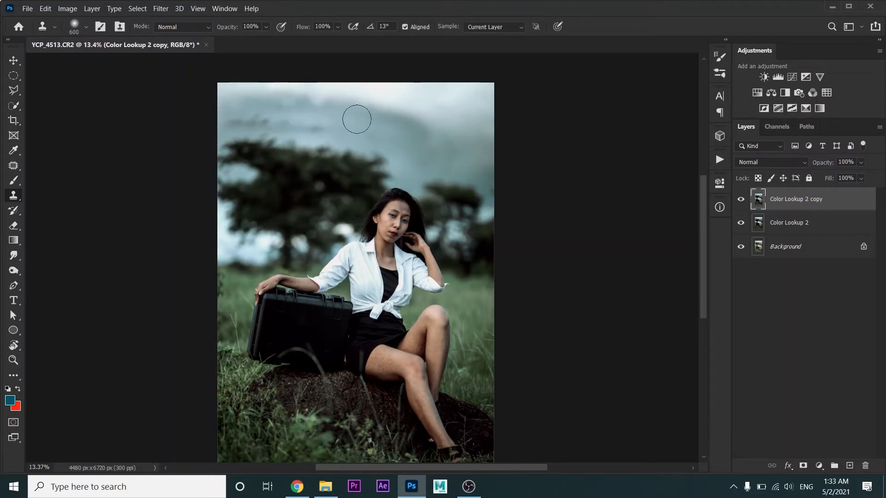
pyautogui.moveTo(357, 119); pyautogui.dragTo(231, 115)
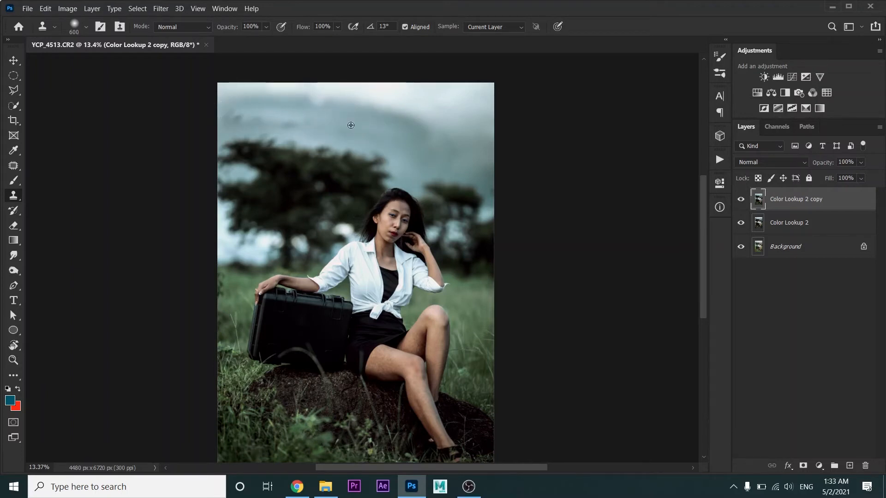
# Step: Resample darker areas of the sky and clone them over the bright clouds in the photo's upper right and upper middle
pyautogui.keyDown('alt'); pyautogui.click(351, 125); pyautogui.keyUp('alt')
pyautogui.moveTo(397, 139)
pyautogui.mouseDown()
pyautogui.moveTo(248, 114)
pyautogui.moveTo(290, 113)
pyautogui.moveTo(223, 114)
pyautogui.moveTo(239, 118)
pyautogui.mouseUp()
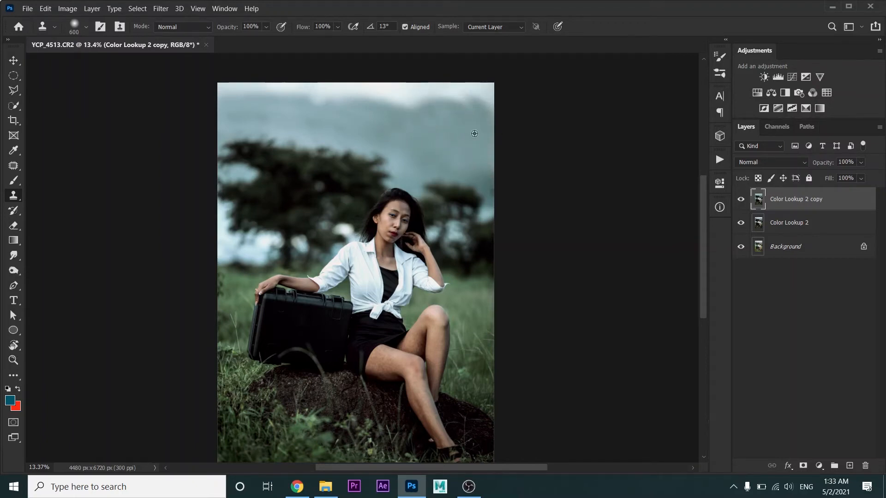
pyautogui.moveTo(482, 101)
pyautogui.mouseDown()
pyautogui.moveTo(494, 79)
pyautogui.moveTo(426, 98)
pyautogui.moveTo(391, 96)
pyautogui.moveTo(472, 100)
pyautogui.mouseUp()
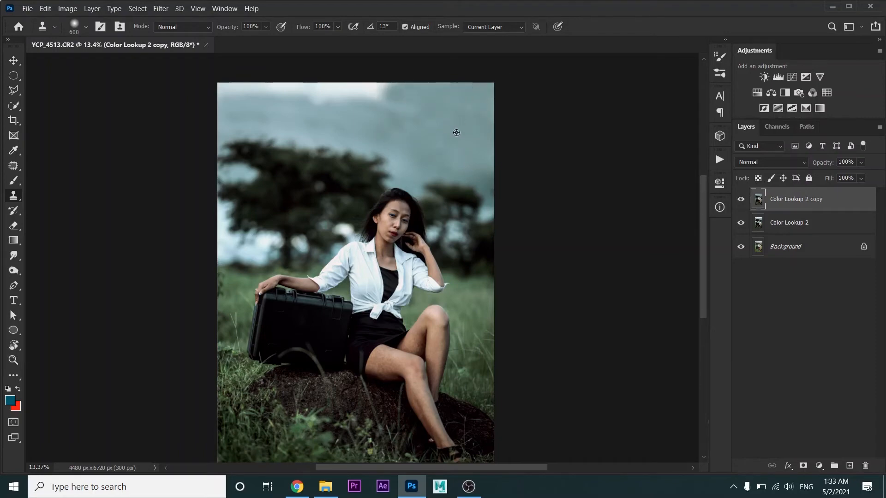
pyautogui.keyDown('alt'); pyautogui.click(456, 133); pyautogui.keyUp('alt')
pyautogui.moveTo(422, 114); pyautogui.dragTo(371, 98)
pyautogui.keyDown('alt'); pyautogui.click(340, 106); pyautogui.keyUp('alt')
pyautogui.moveTo(353, 99); pyautogui.dragTo(388, 109)
# Step: Enlarge the Clone Stamp brush to 900 px and clone gray sky over the remaining bright clouds along the photo's upper-left edge
pyautogui.press(']')
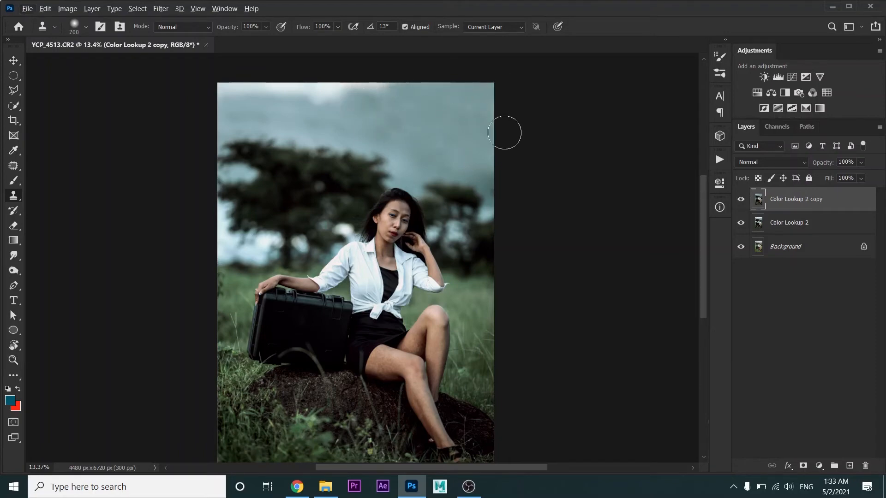
pyautogui.press(']')
pyautogui.press(']')
pyautogui.keyDown('alt'); pyautogui.click(462, 112); pyautogui.keyUp('alt')
pyautogui.moveTo(370, 92); pyautogui.dragTo(215, 88)
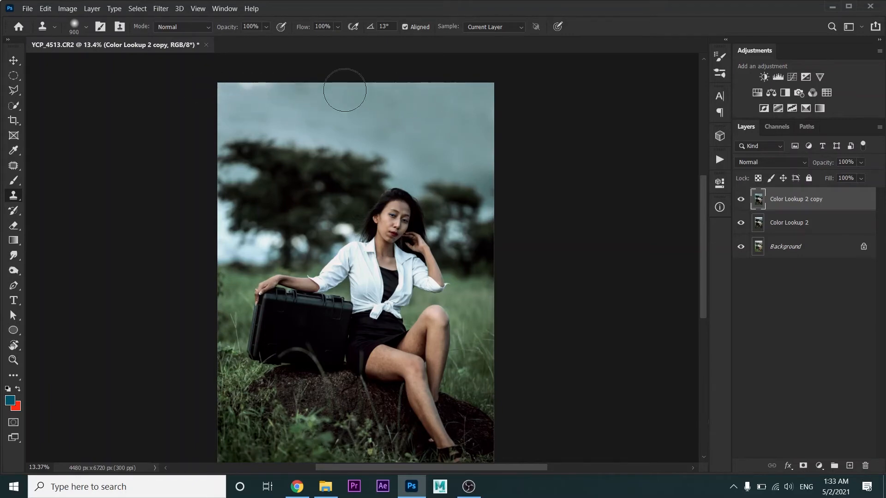
pyautogui.moveTo(311, 84); pyautogui.dragTo(218, 75)
pyautogui.keyDown('alt'); pyautogui.click(284, 99); pyautogui.keyUp('alt')
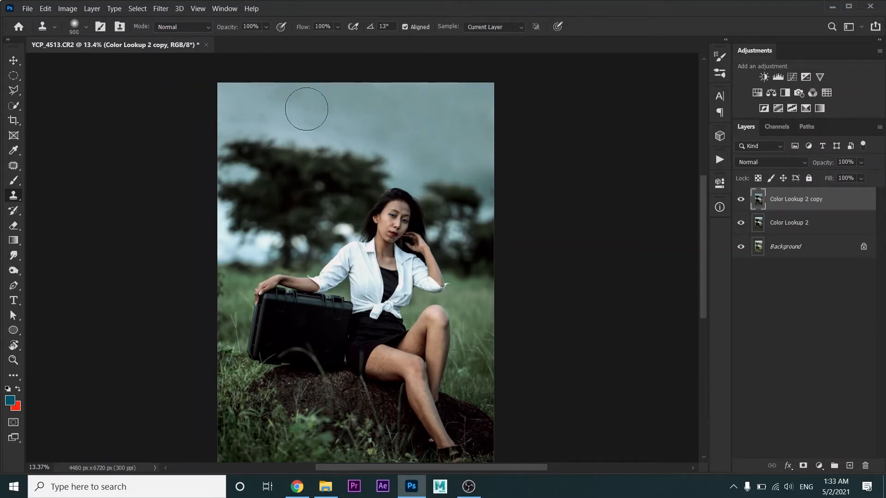
pyautogui.moveTo(320, 112)
pyautogui.mouseDown()
pyautogui.moveTo(422, 124)
pyautogui.moveTo(413, 149)
pyautogui.moveTo(384, 120)
pyautogui.moveTo(303, 113)
pyautogui.mouseUp()
# Step: Clone smooth gray sky from the right side across the sky above the trees to even out the tone
pyautogui.keyDown('alt'); pyautogui.click(457, 111); pyautogui.keyUp('alt')
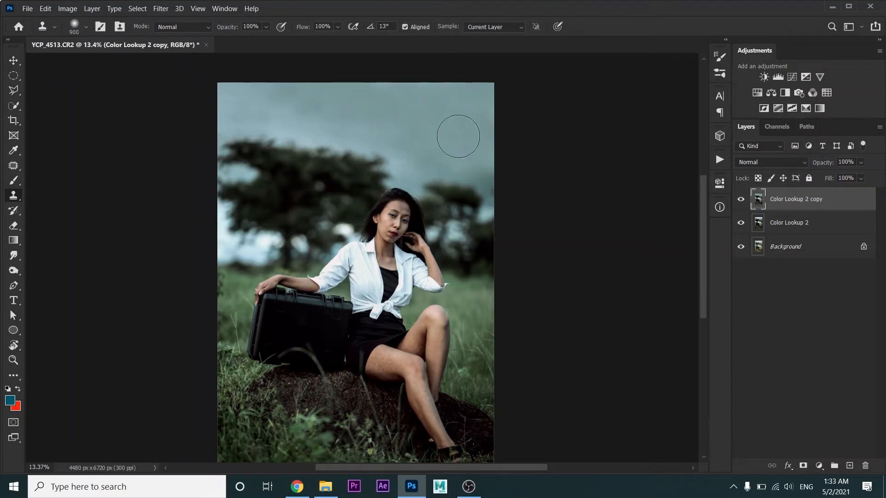
pyautogui.keyDown('alt'); pyautogui.click(455, 135); pyautogui.keyUp('alt')
pyautogui.moveTo(424, 132)
pyautogui.mouseDown()
pyautogui.moveTo(336, 112)
pyautogui.moveTo(196, 108)
pyautogui.mouseUp()
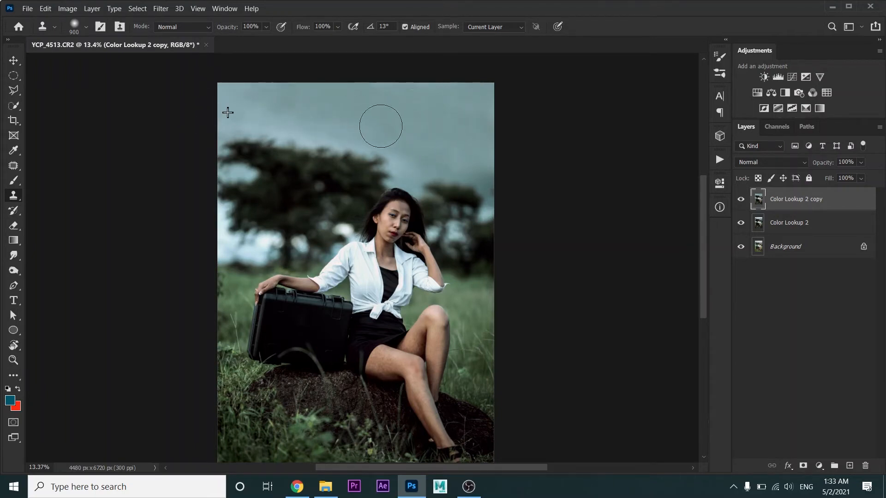
pyautogui.scroll(-6, 381, 126)
pyautogui.scroll(2, 399, 184)
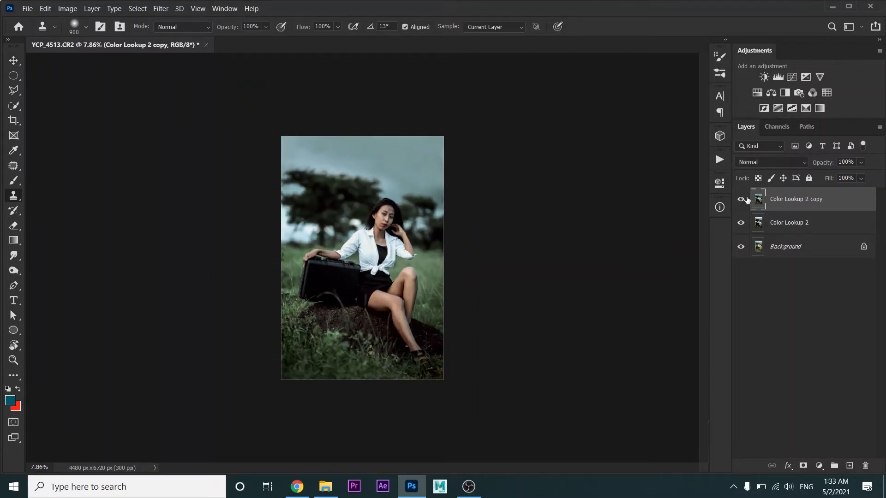
# Step: In the Camera Raw filter, paint over the upper-right sky with a size 14 adjustment brush
pyautogui.click(167, 10)
pyautogui.click(188, 73)
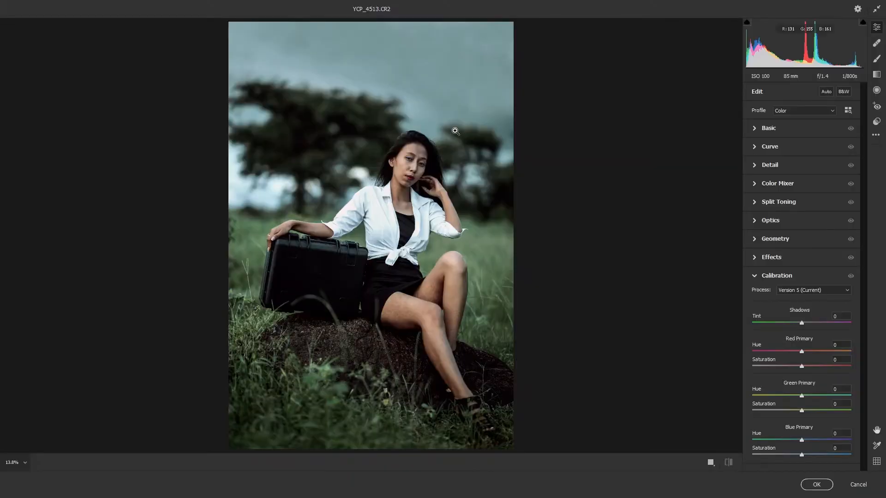
pyautogui.click(876, 59)
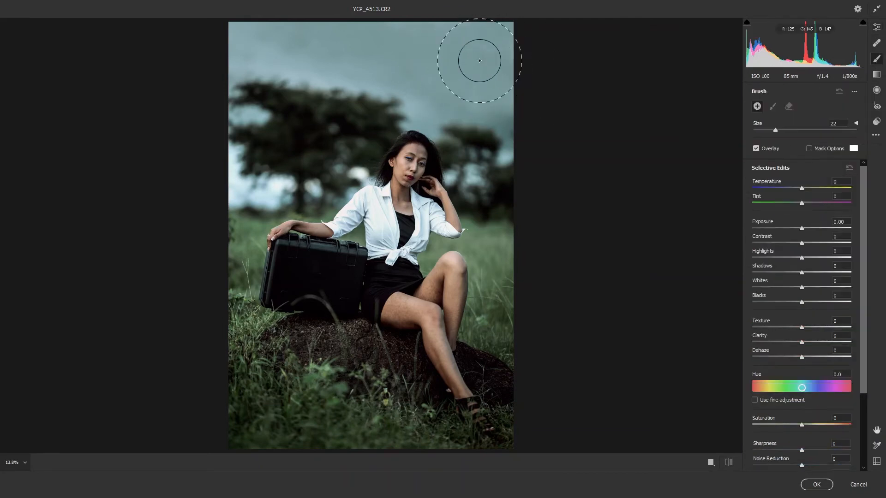
pyautogui.press('[')
pyautogui.press('[')
pyautogui.press('[')
pyautogui.press('[')
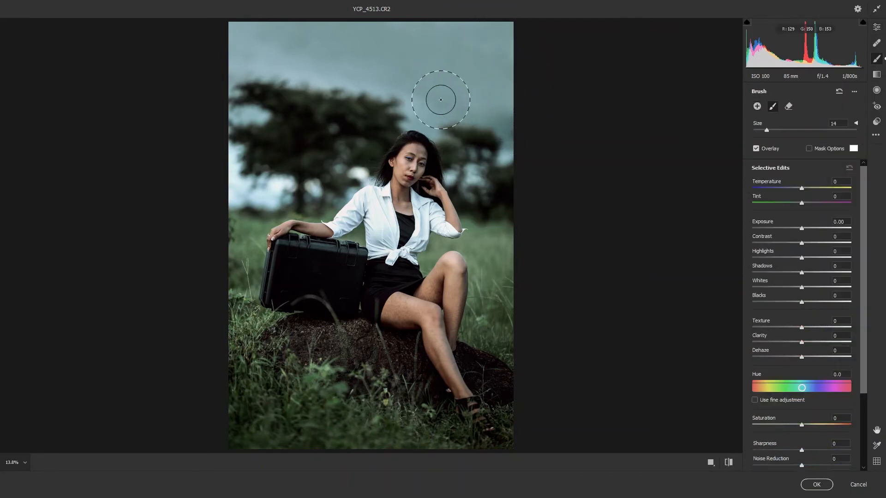
pyautogui.moveTo(486, 47)
pyautogui.mouseDown()
pyautogui.moveTo(316, 60)
pyautogui.moveTo(563, 75)
pyautogui.mouseUp()
# Step: Set the brushed sky area's Exposure to +0.65, raise its Shadows slightly, and apply the Camera Raw filter
pyautogui.click(811, 231)
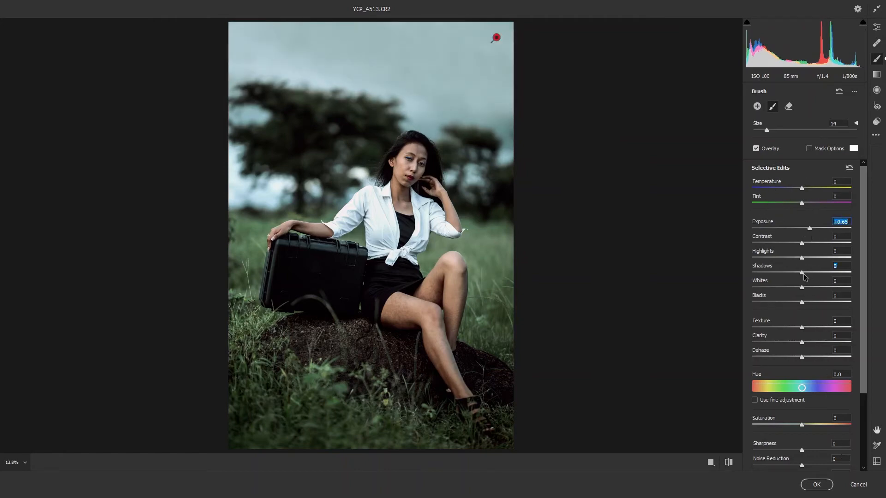
pyautogui.moveTo(804, 274); pyautogui.dragTo(808, 272)
pyautogui.click(816, 485)
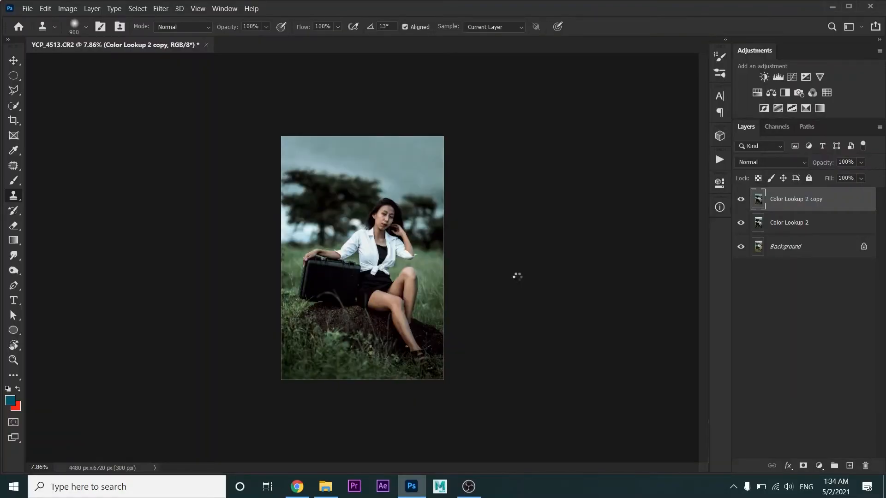
# Step: Add a Selective Color adjustment layer and set its Yellows to Cyan -23, Magenta -11 and Yellow -7
pyautogui.press('z')
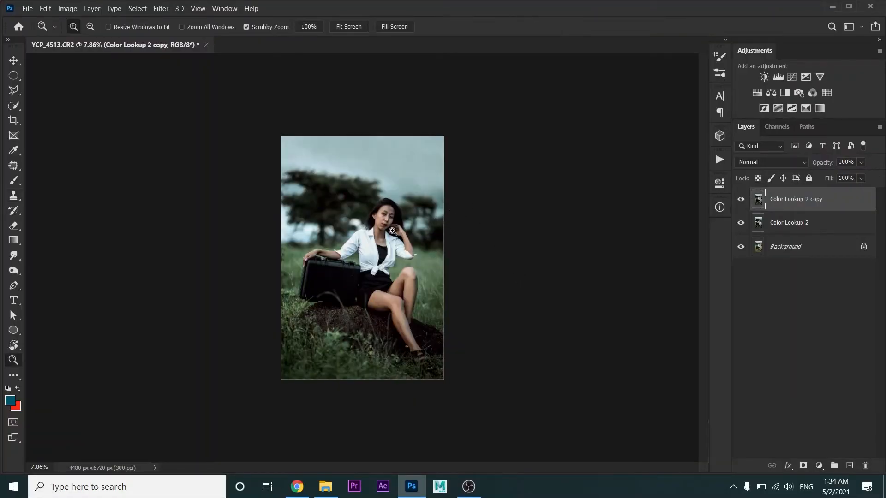
pyautogui.moveTo(392, 231); pyautogui.dragTo(403, 248)
pyautogui.click(821, 465)
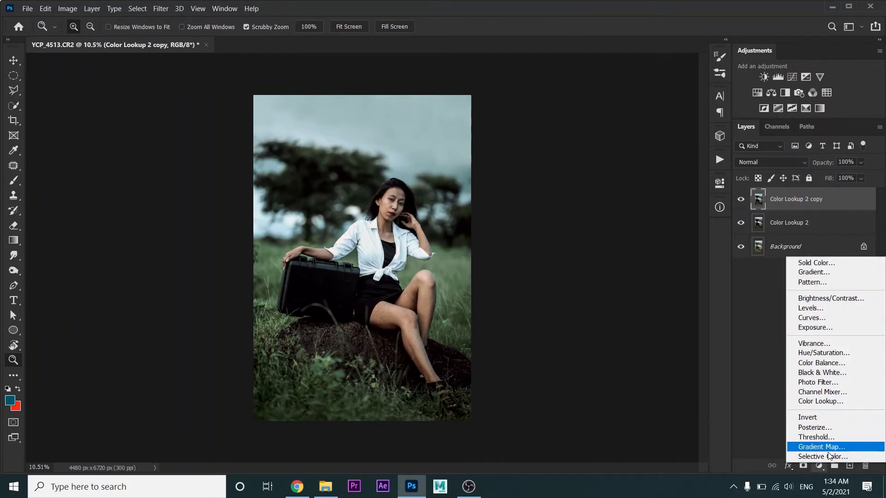
pyautogui.click(825, 456)
pyautogui.click(618, 228)
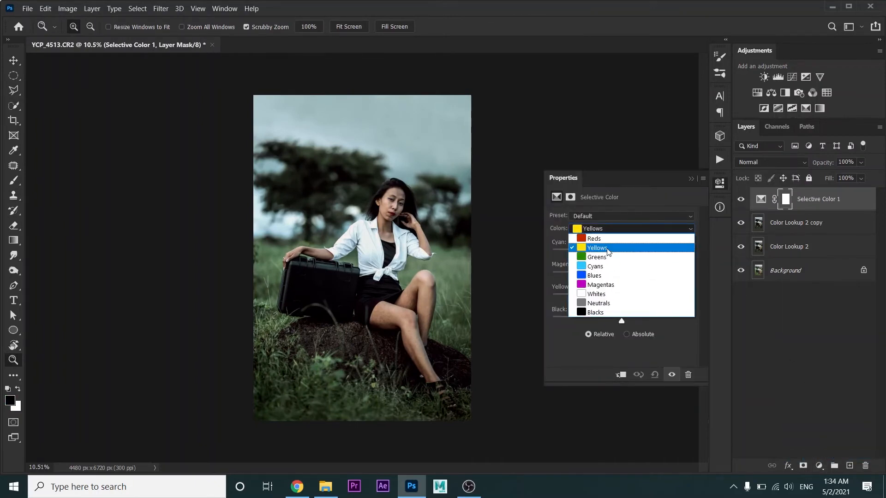
pyautogui.click(605, 248)
pyautogui.moveTo(622, 255); pyautogui.dragTo(618, 301)
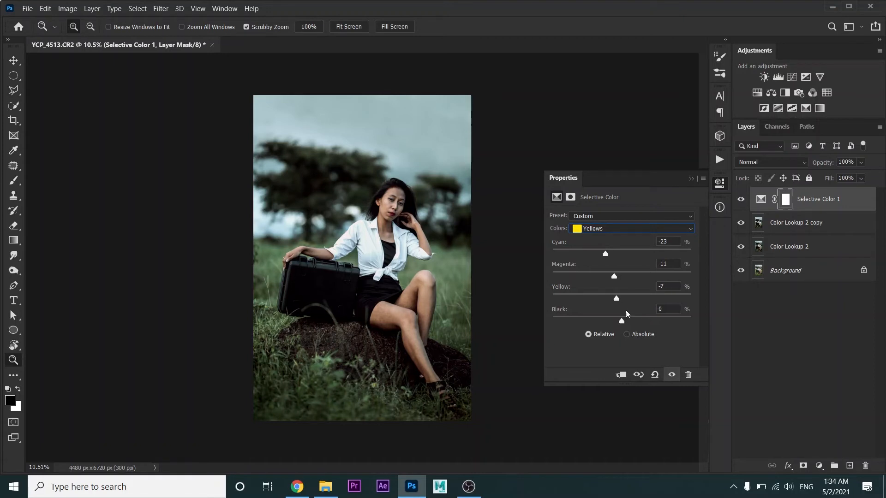
# Step: Adjust the color balance of the Reds in the same Selective Color adjustment
pyautogui.click(609, 234)
pyautogui.click(598, 237)
pyautogui.moveTo(639, 253); pyautogui.dragTo(627, 306)
pyautogui.moveTo(626, 275); pyautogui.dragTo(630, 304)
# Step: Refine the Yellows' sliders in the Selective Color adjustment, starting from Magenta, and close its settings
pyautogui.click(614, 230)
pyautogui.click(604, 249)
pyautogui.moveTo(615, 276); pyautogui.dragTo(618, 307)
pyautogui.click(691, 179)
pyautogui.moveTo(446, 238); pyautogui.dragTo(483, 263)
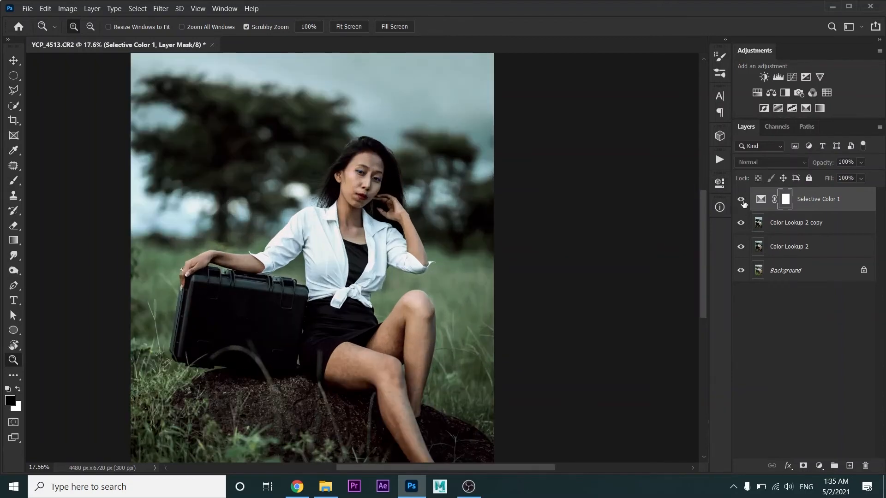
# Step: Add a Gradient Map adjustment layer and change the gradient's black stop to dark green #2f4304
pyautogui.click(819, 465)
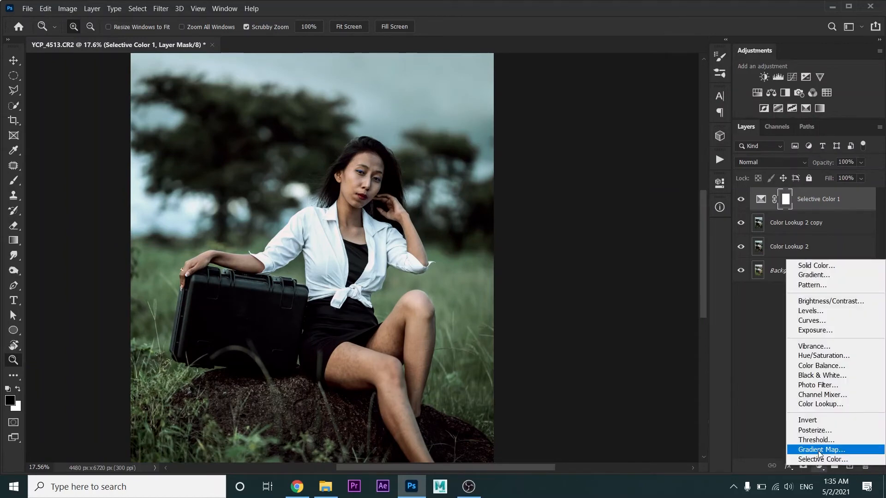
pyautogui.click(821, 450)
pyautogui.click(596, 221)
pyautogui.click(461, 282)
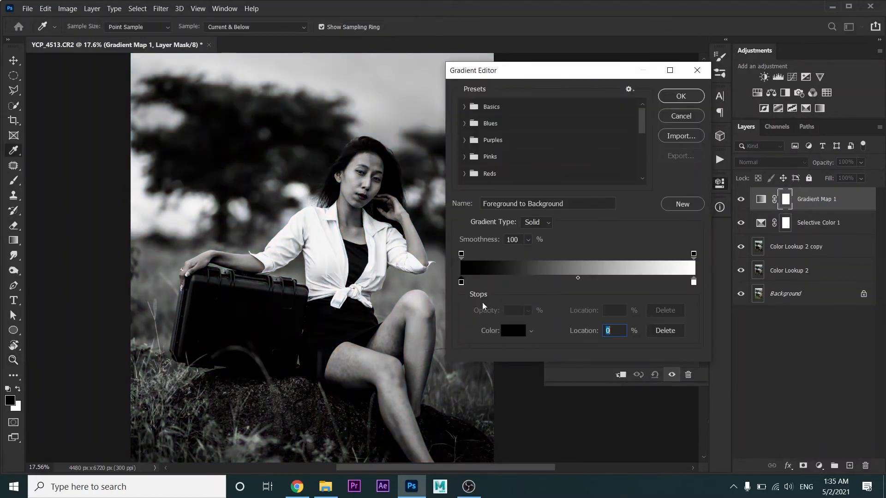
pyautogui.click(513, 330)
pyautogui.click(645, 252)
pyautogui.moveTo(666, 182)
pyautogui.mouseDown()
pyautogui.moveTo(671, 280)
pyautogui.moveTo(647, 277)
pyautogui.moveTo(641, 288)
pyautogui.moveTo(627, 281)
pyautogui.moveTo(622, 291)
pyautogui.moveTo(665, 294)
pyautogui.moveTo(646, 288)
pyautogui.mouseUp()
pyautogui.click(651, 276)
pyautogui.click(667, 285)
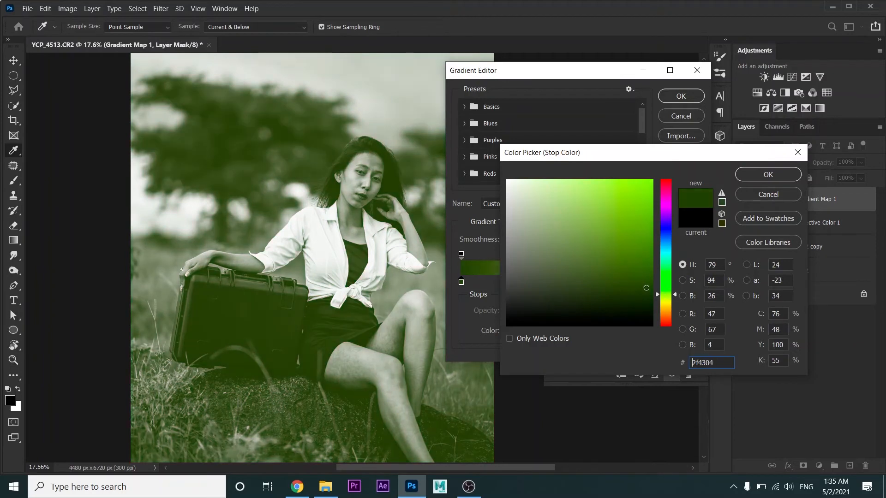
pyautogui.click(750, 178)
# Step: Recolor the gradient's light end dark brown #443207, remove the leftover white stop and keep the end stop at 98%
pyautogui.click(693, 282)
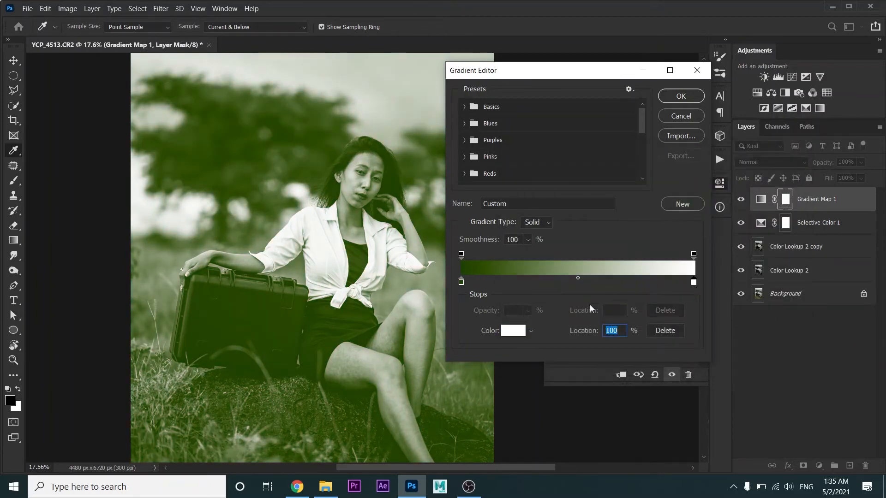
pyautogui.click(516, 331)
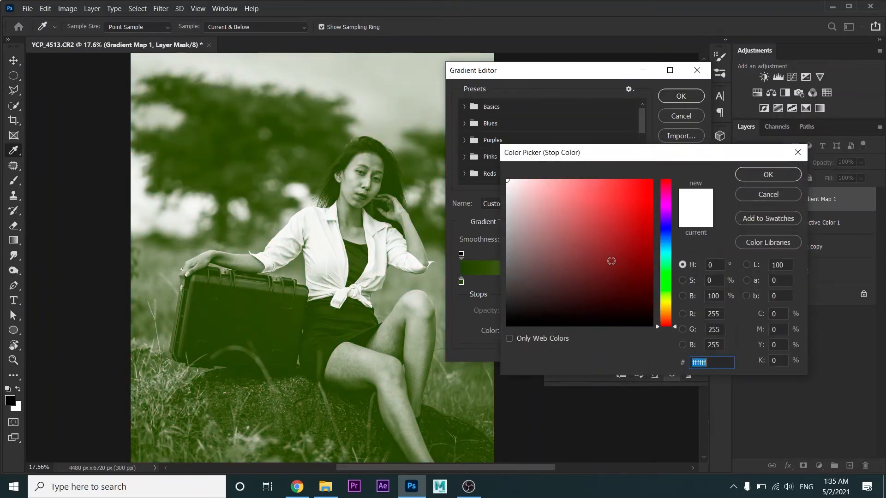
pyautogui.click(666, 309)
pyautogui.click(644, 286)
pyautogui.click(638, 287)
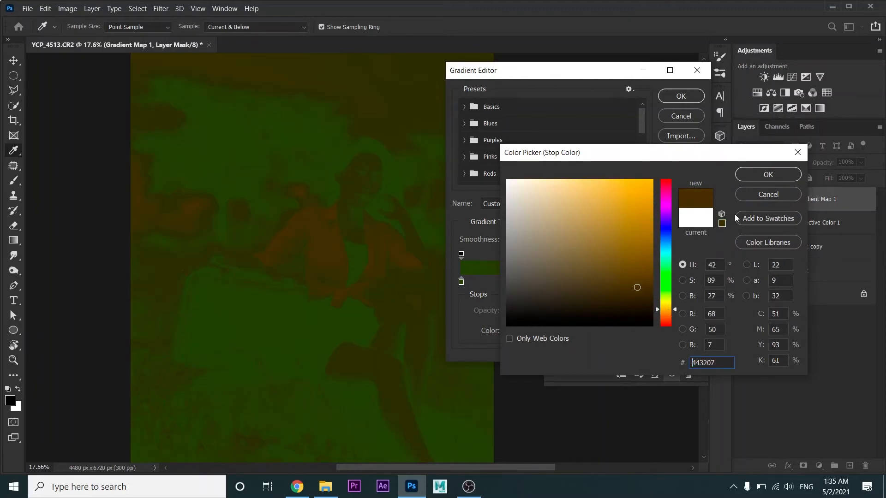
pyautogui.click(748, 173)
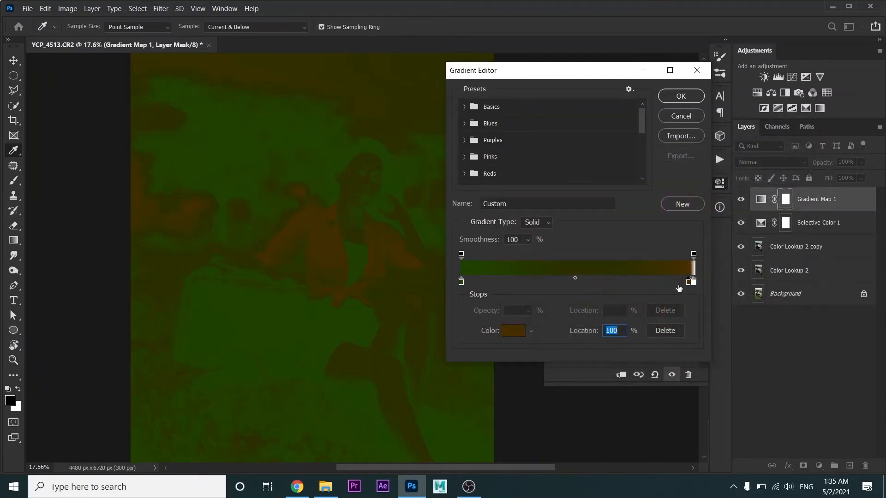
pyautogui.moveTo(695, 284); pyautogui.dragTo(688, 283)
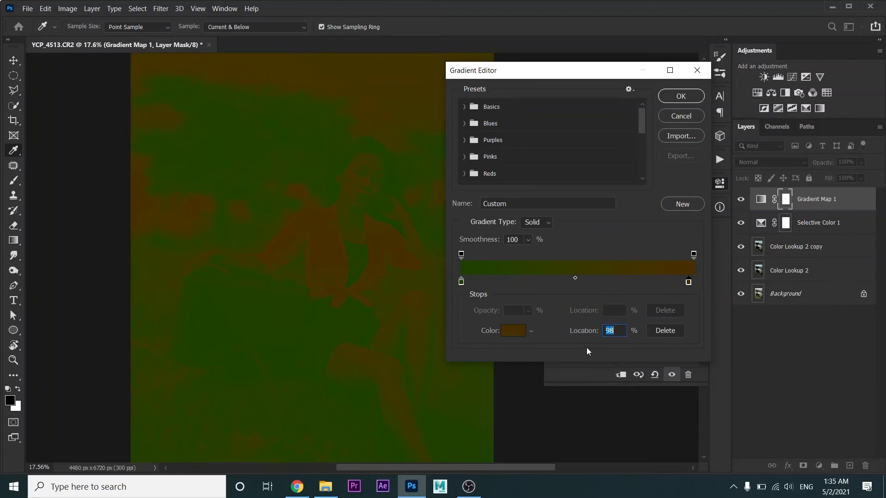
# Step: Change the gradient's end stop at 98% to dark teal #02636e and accept the gradient
pyautogui.click(521, 331)
pyautogui.click(666, 251)
pyautogui.click(648, 265)
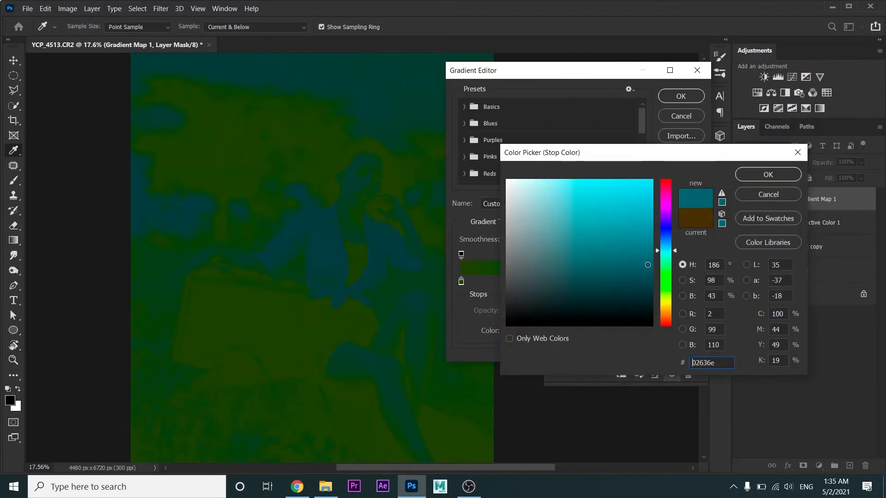
pyautogui.click(761, 178)
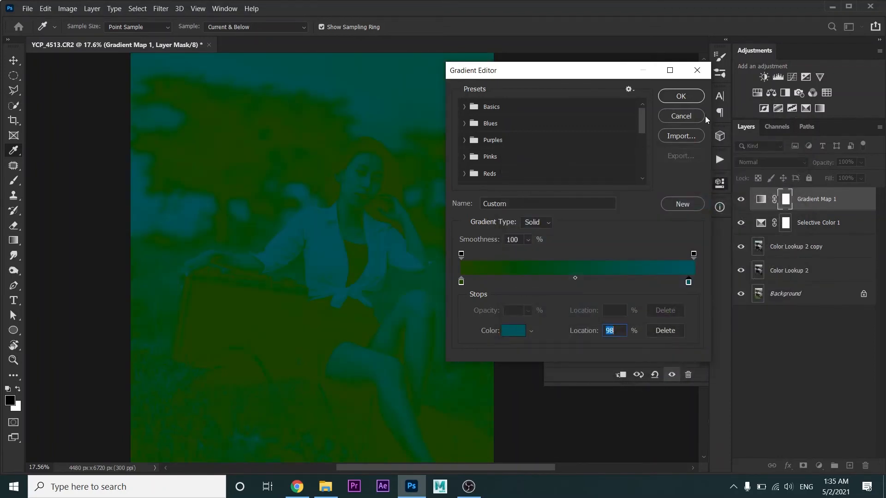
pyautogui.press('Return')
# Step: Try blend modes on the Gradient Map layer one after another, from Multiply through Saturation
pyautogui.click(763, 165)
pyautogui.click(750, 203)
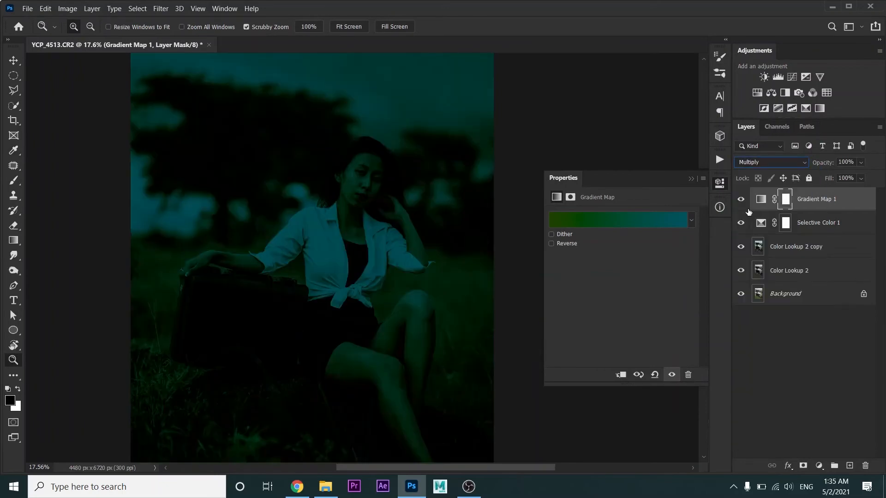
pyautogui.hotkey('shift', '+')
pyautogui.hotkey('shift', '+')
pyautogui.hotkey('shift', '+')
pyautogui.hotkey('shift', '+')
pyautogui.hotkey('shift', '+')
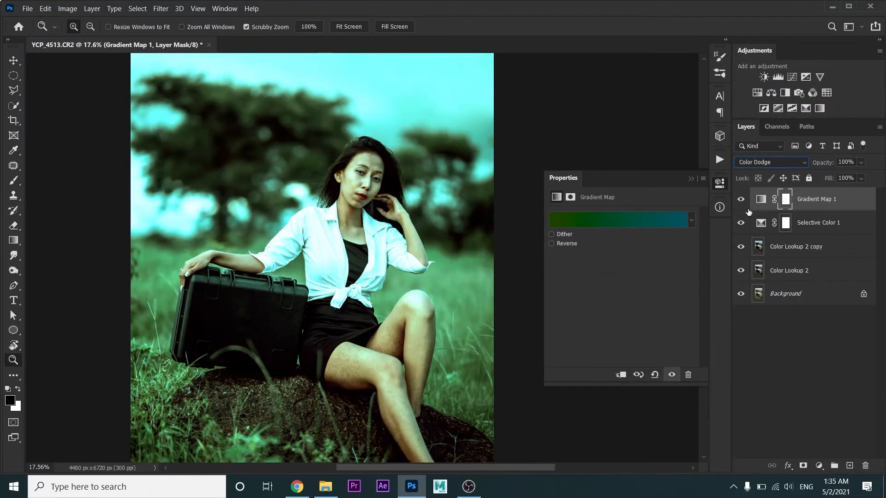
pyautogui.hotkey('shift', '+')
pyautogui.hotkey('shift', '+')
pyautogui.hotkey('shift', '+')
pyautogui.hotkey('shift', '+')
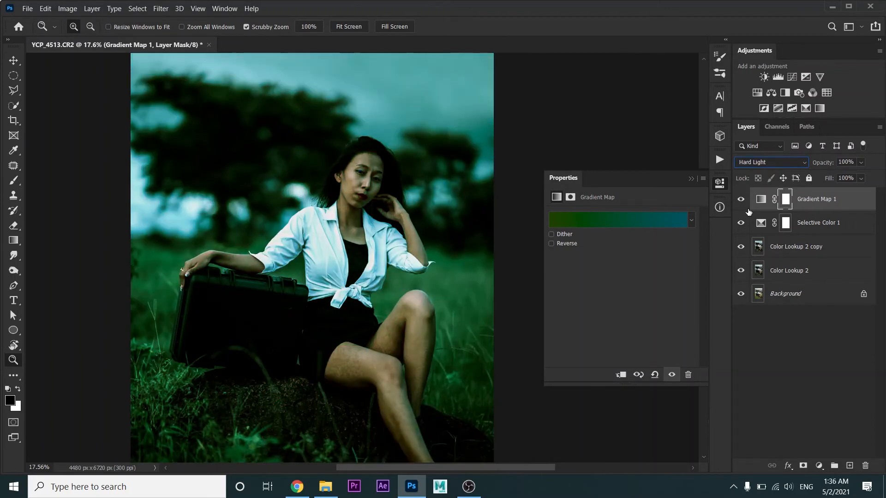
pyautogui.hotkey('shift', '+')
pyautogui.hotkey('shift', '+')
pyautogui.hotkey('shift', '+')
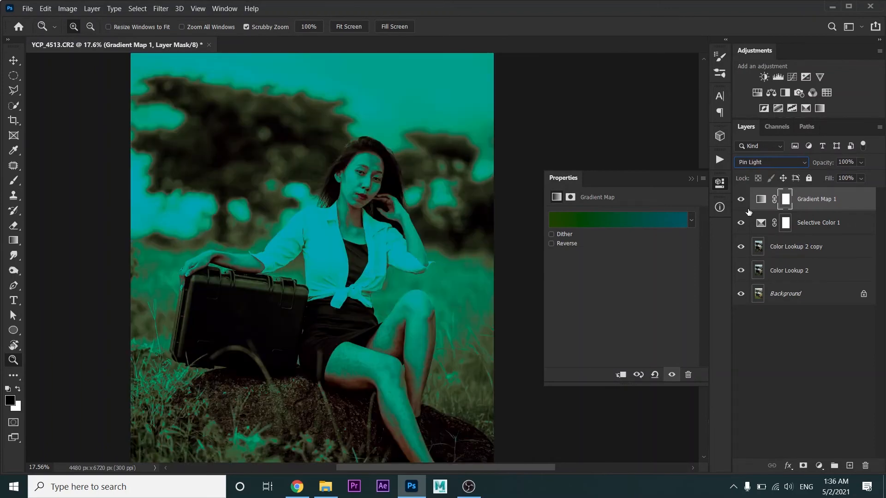
pyautogui.hotkey('shift', '+')
pyautogui.hotkey('shift', '+')
pyautogui.hotkey('shift', '+')
pyautogui.hotkey('shift', '+')
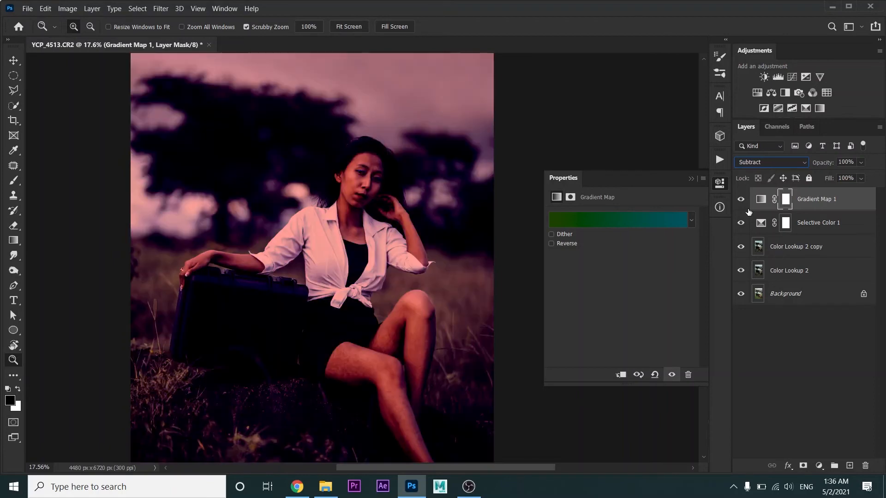
pyautogui.hotkey('shift', '+')
pyautogui.hotkey('shift', '+')
pyautogui.hotkey('shift', '+')
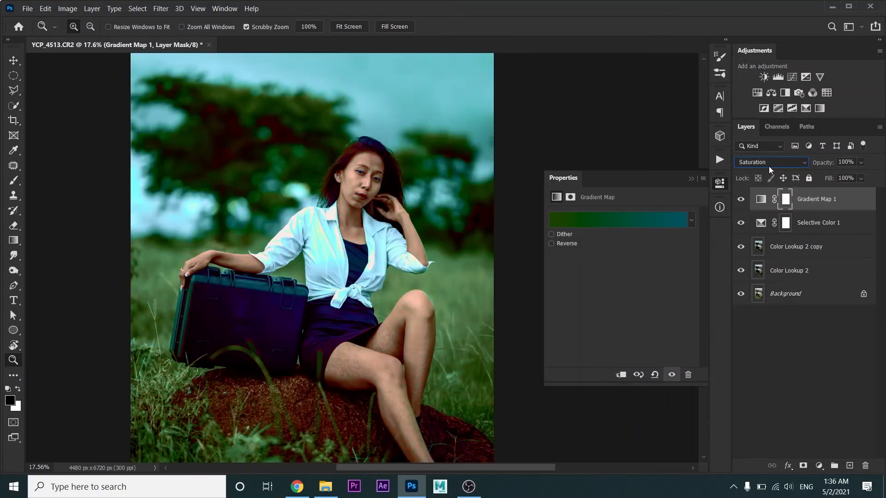
# Step: Set the Gradient Map layer to Color Dodge at 33% opacity and compare the image with and without it
pyautogui.click(769, 166)
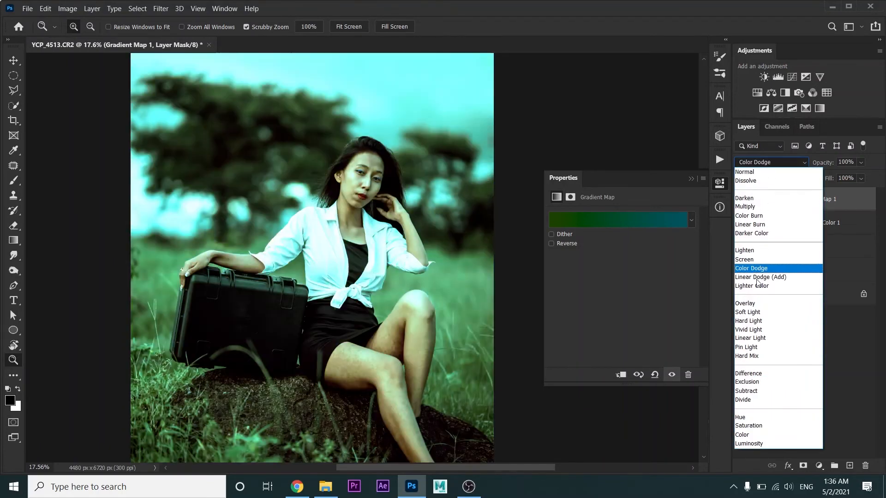
pyautogui.click(757, 268)
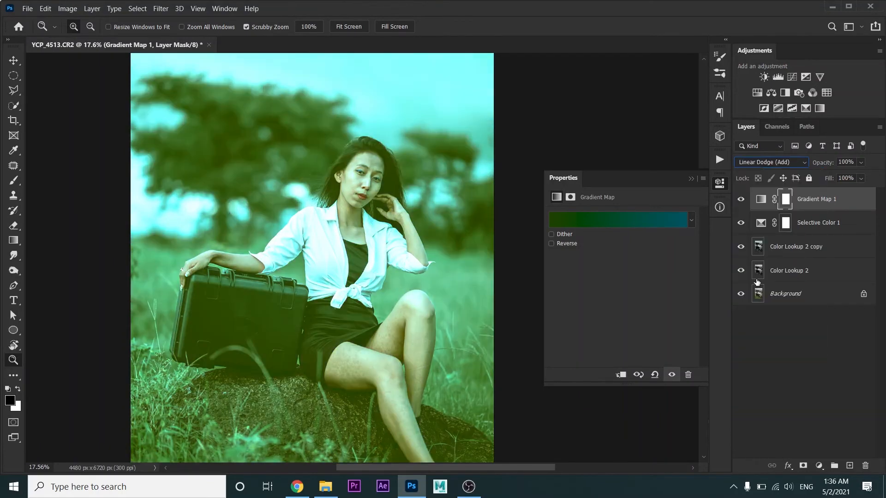
pyautogui.hotkey('shift', '-')
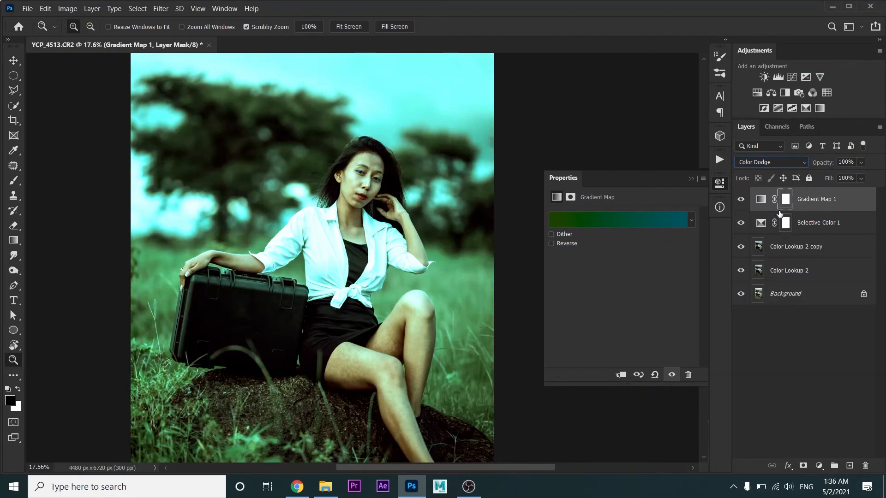
pyautogui.click(786, 200)
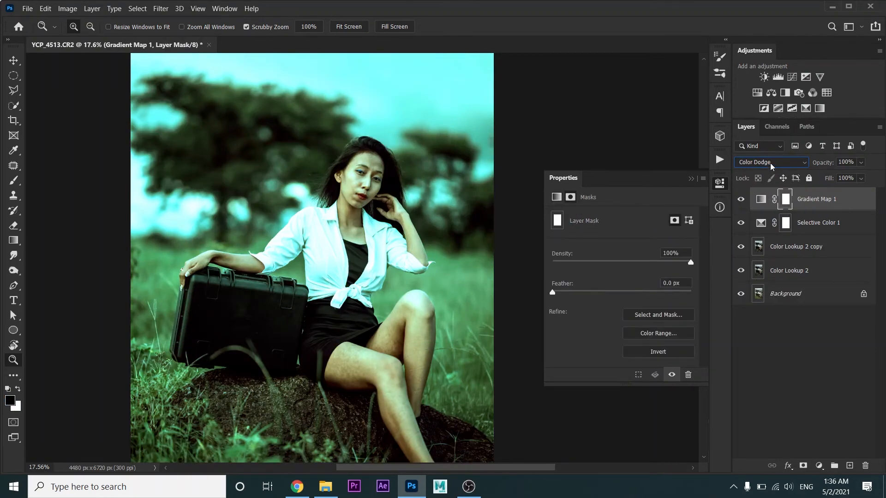
pyautogui.moveTo(826, 163); pyautogui.dragTo(813, 164)
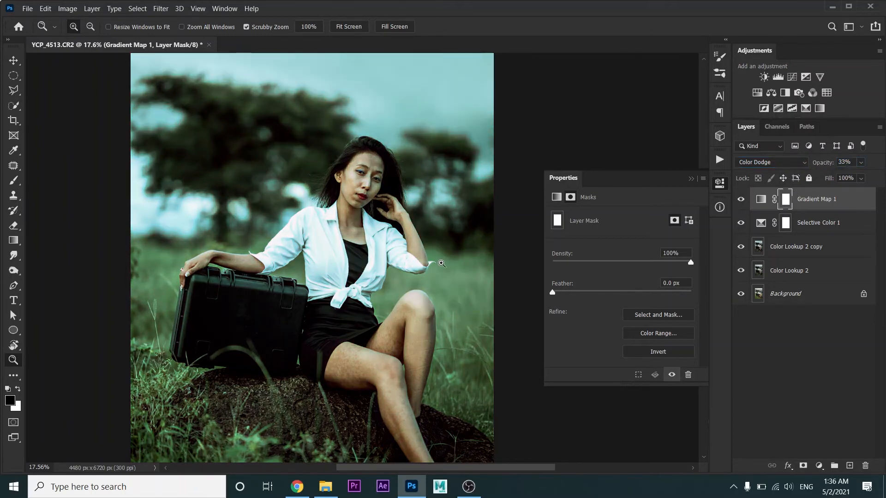
pyautogui.moveTo(441, 264); pyautogui.dragTo(420, 249)
pyautogui.click(742, 199)
pyautogui.click(741, 200)
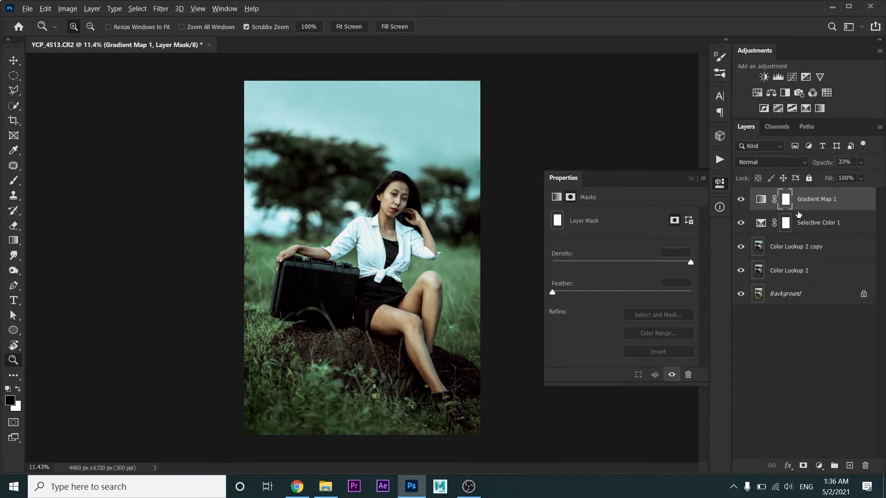
# Step: Stamp all visible layers into a new top layer, hide the layers between it and Background, and compare before and after
pyautogui.hotkey('ctrl', 'shift', 'alt', 'e')
pyautogui.moveTo(741, 223); pyautogui.dragTo(741, 270)
pyautogui.click(741, 199)
pyautogui.click(741, 199)
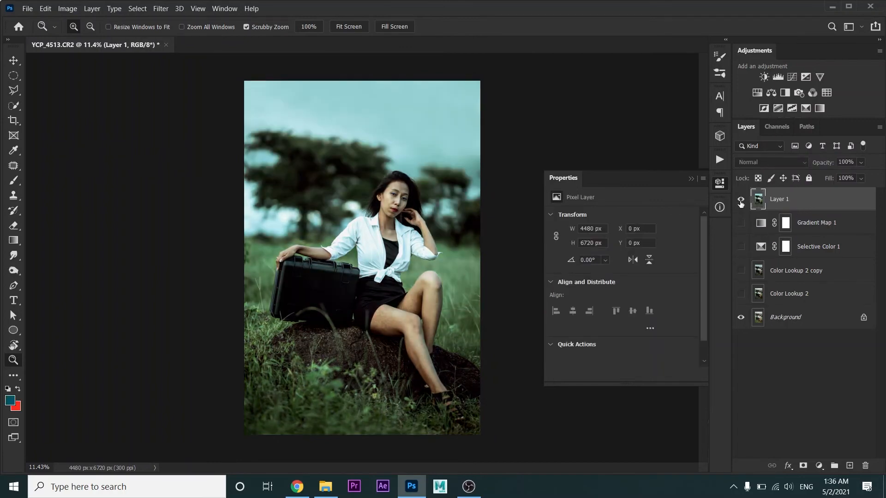
pyautogui.click(741, 199)
pyautogui.click(741, 200)
# Step: Add a Selective Color adjustment layer, set its Greens to Cyan -5% and Magenta +12%, and check the image without it
pyautogui.click(819, 466)
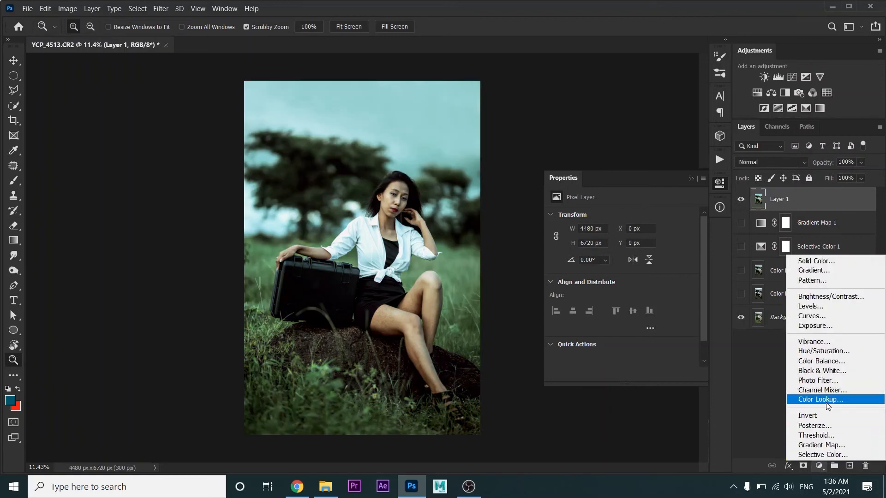
pyautogui.click(831, 455)
pyautogui.click(613, 229)
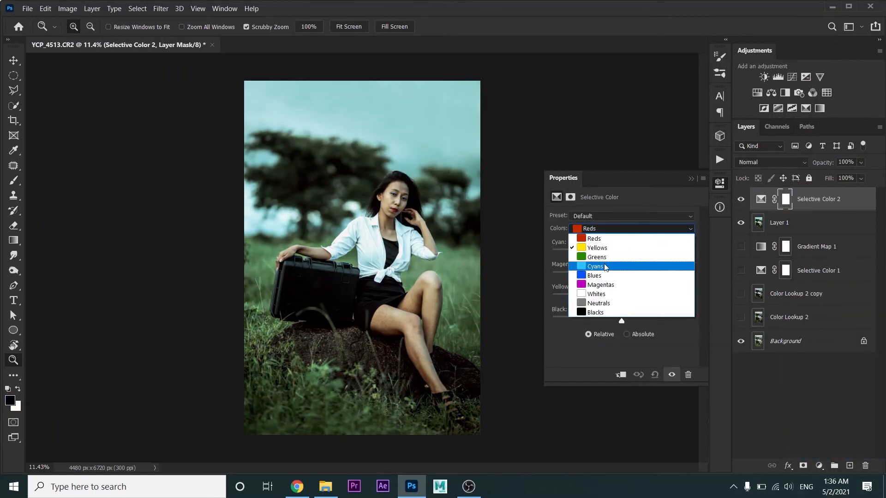
pyautogui.click(601, 262)
pyautogui.moveTo(621, 253); pyautogui.dragTo(630, 289)
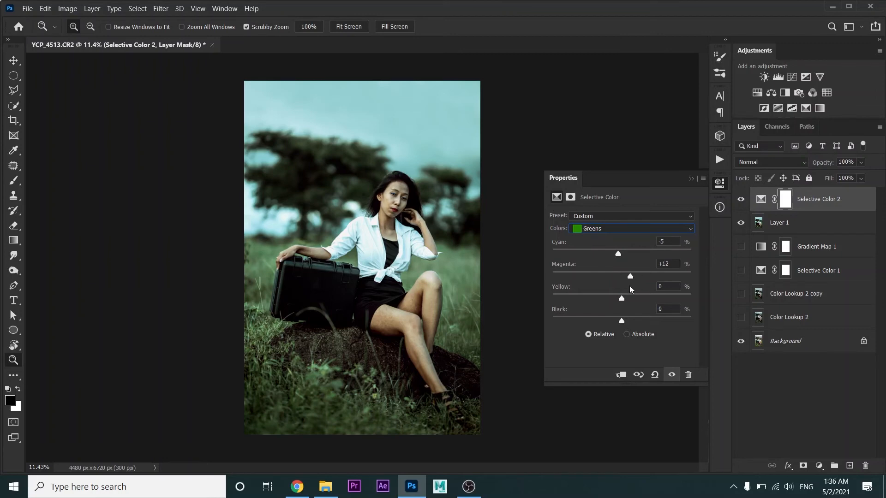
pyautogui.click(692, 179)
pyautogui.click(757, 199)
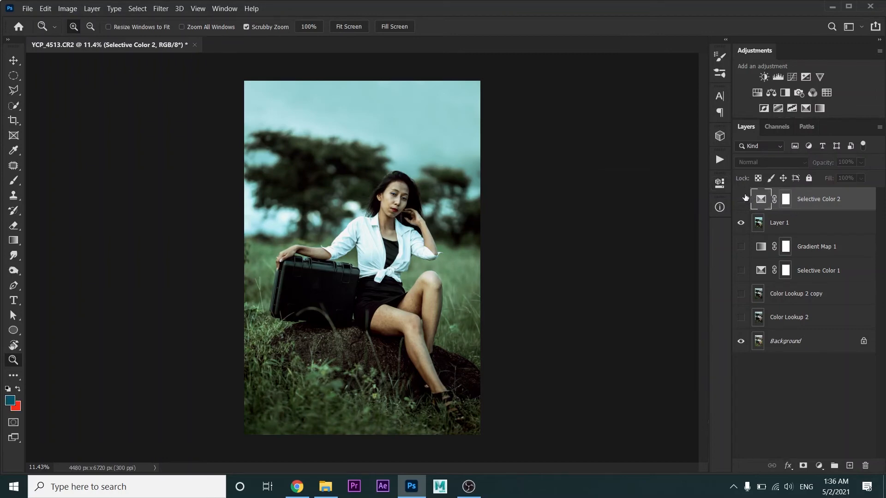
# Step: Merge the Selective Color 2 adjustment and Layer 1 into a single layer
pyautogui.click(783, 223)
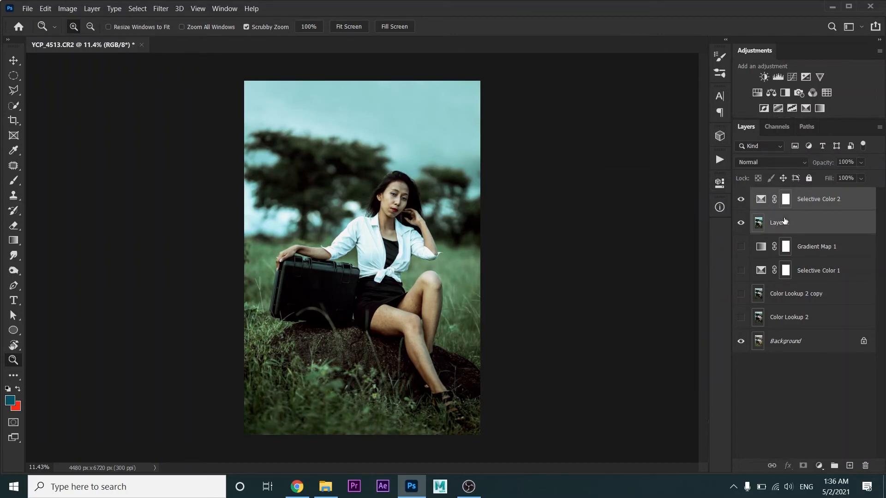
pyautogui.rightClick(783, 224)
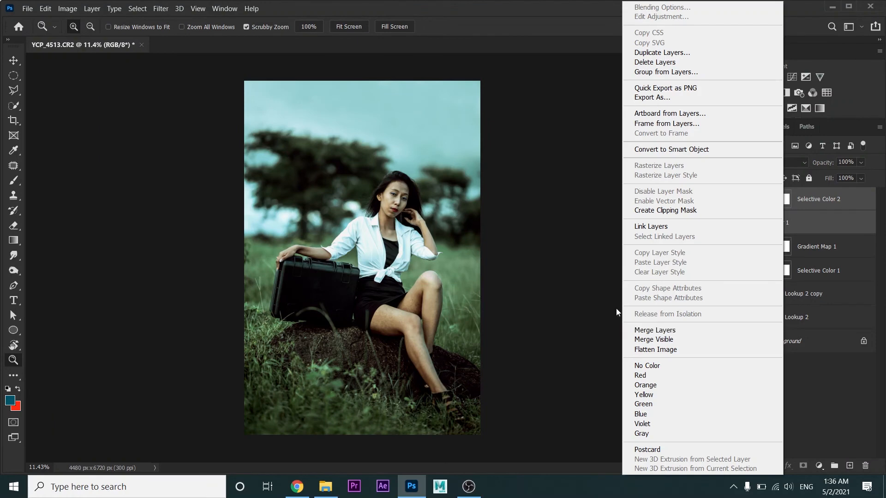
pyautogui.click(655, 330)
# Step: Start the Camera Raw Filter on the merged layer and set Exposure -0.05, Highlights -75, Shadows +6, Whites -4 and Blacks +9
pyautogui.click(160, 8)
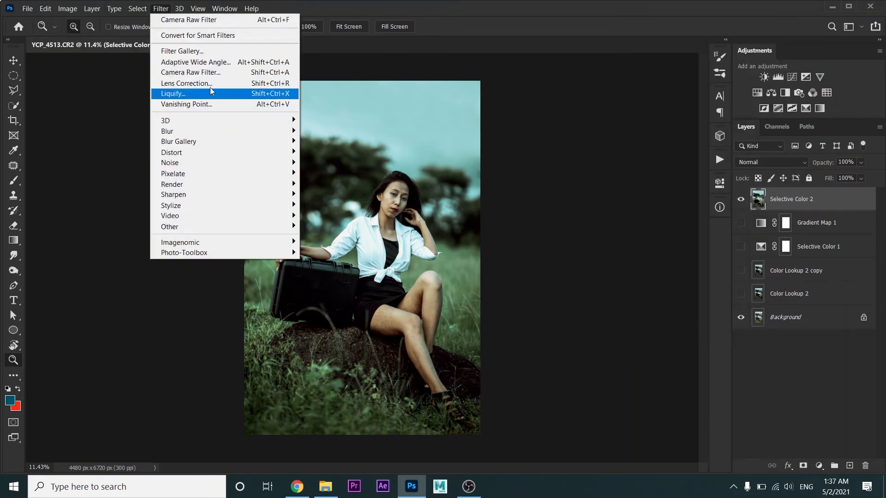
pyautogui.click(211, 92)
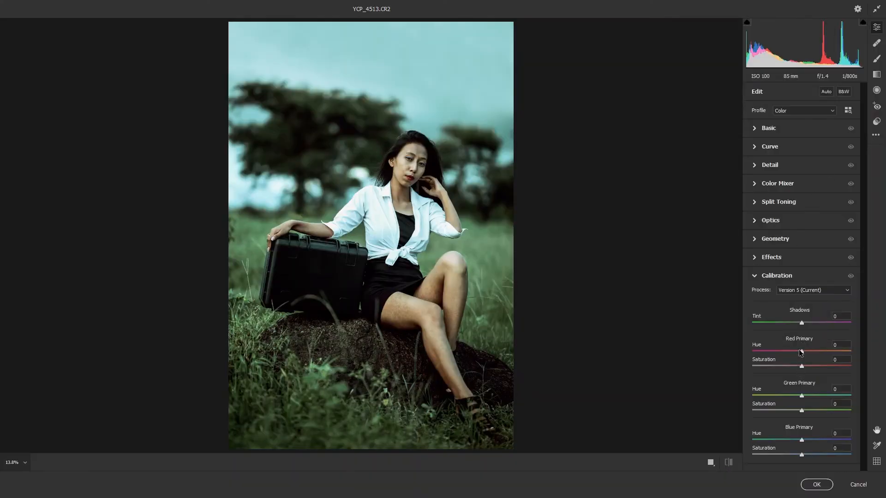
pyautogui.click(783, 130)
pyautogui.moveTo(801, 205); pyautogui.dragTo(808, 275)
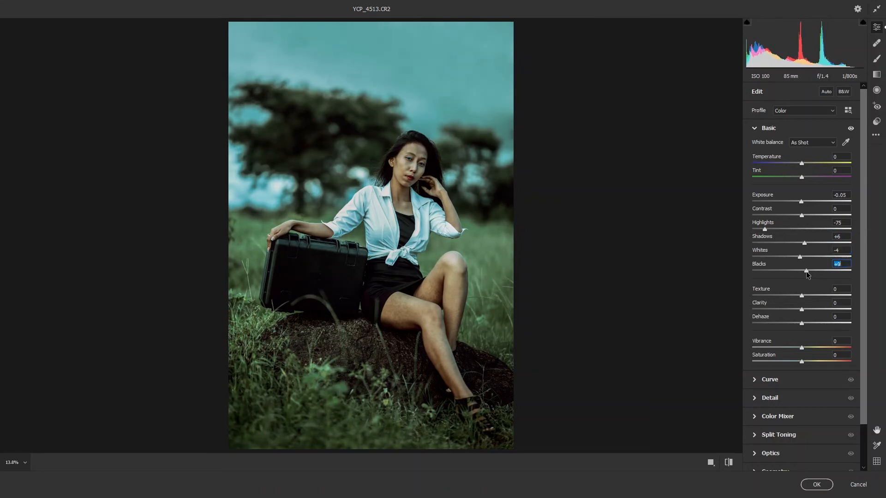
# Step: Draw a radial filter and reshape it into a slightly tilted ellipse enclosing the woman and the case
pyautogui.click(877, 90)
pyautogui.moveTo(431, 234); pyautogui.dragTo(459, 345)
pyautogui.moveTo(492, 237)
pyautogui.mouseDown()
pyautogui.moveTo(509, 238)
pyautogui.moveTo(499, 237)
pyautogui.mouseUp()
pyautogui.moveTo(441, 238); pyautogui.dragTo(446, 262)
pyautogui.moveTo(501, 144); pyautogui.dragTo(472, 121)
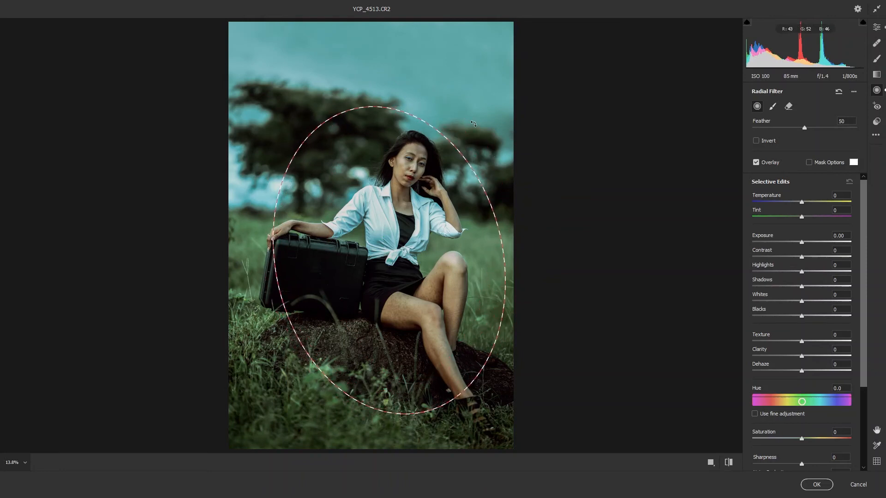
pyautogui.moveTo(324, 211); pyautogui.dragTo(349, 217)
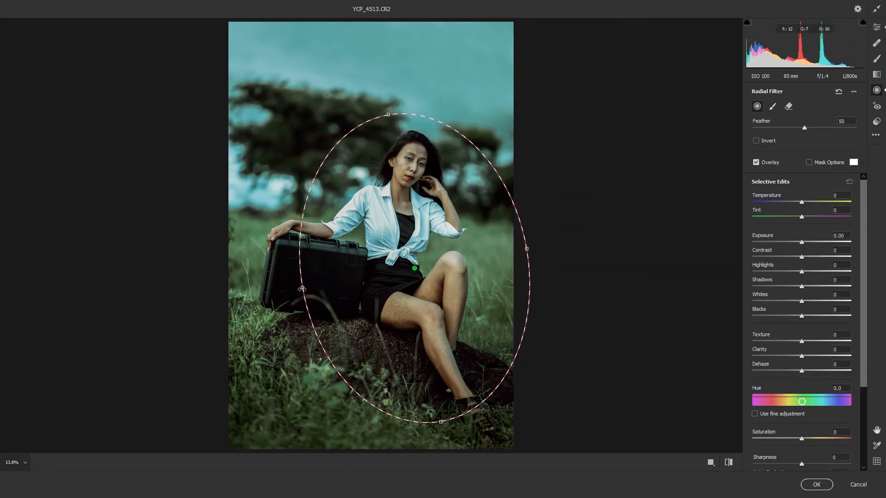
pyautogui.moveTo(302, 287); pyautogui.dragTo(281, 289)
pyautogui.moveTo(371, 271); pyautogui.dragTo(352, 262)
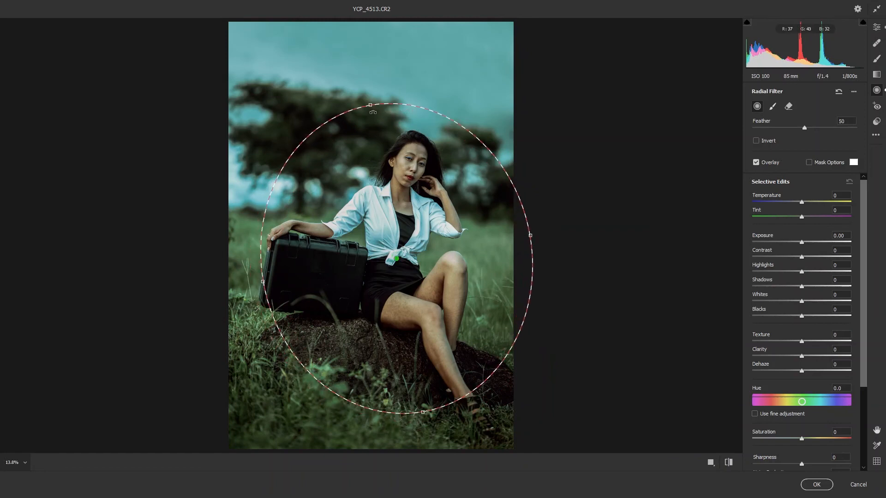
pyautogui.moveTo(370, 105); pyautogui.dragTo(368, 94)
# Step: Set the radial filter's Exposure to +0.35 and Highlights to -11, and return to the global edits
pyautogui.moveTo(802, 242); pyautogui.dragTo(810, 245)
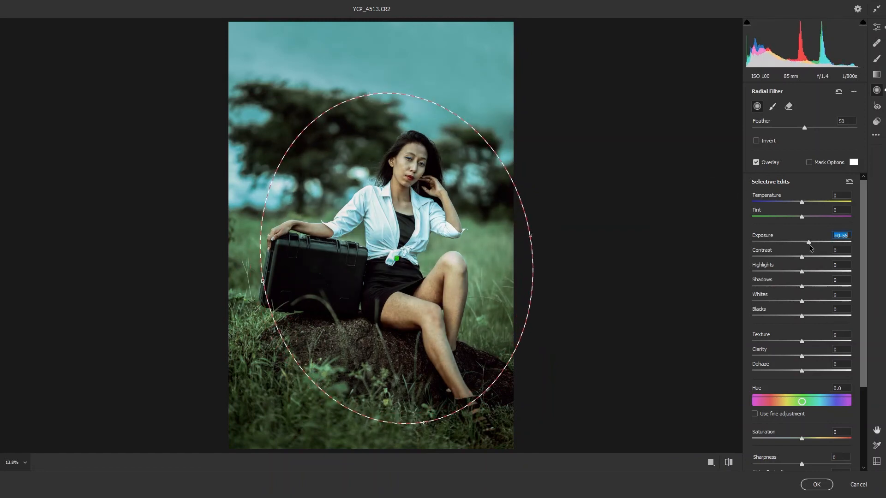
pyautogui.moveTo(809, 245); pyautogui.dragTo(794, 272)
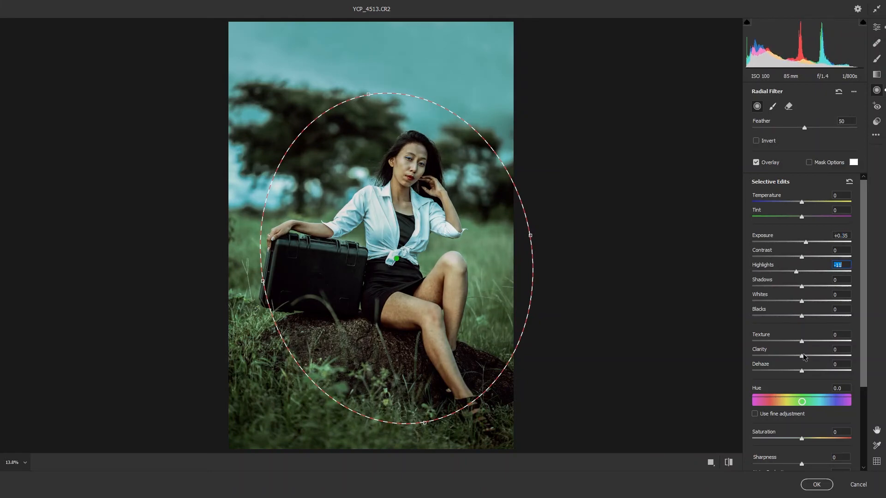
pyautogui.press('e')
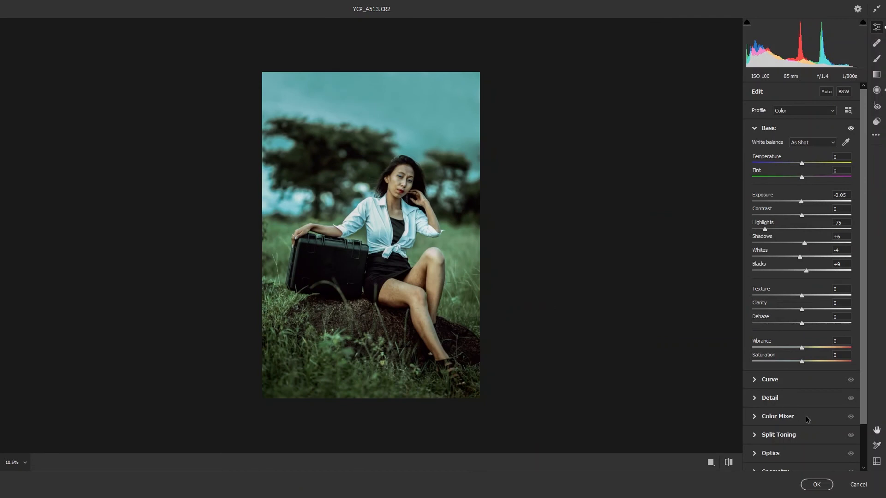
# Step: Lower Color Mixer saturation to -10 for Yellows and -7 for Greens, and add Vignetting of -6
pyautogui.click(785, 417)
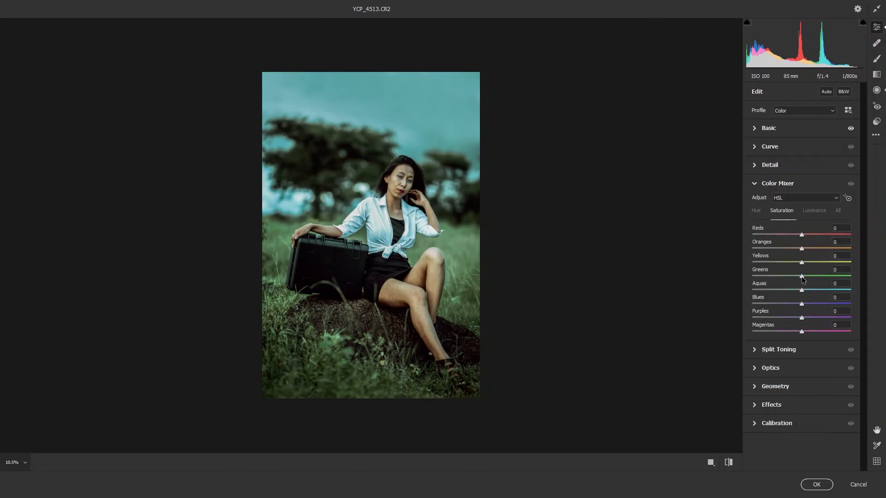
pyautogui.moveTo(803, 278)
pyautogui.mouseDown()
pyautogui.moveTo(792, 277)
pyautogui.moveTo(812, 278)
pyautogui.moveTo(800, 281)
pyautogui.moveTo(798, 264)
pyautogui.mouseUp()
pyautogui.click(797, 403)
pyautogui.moveTo(802, 297); pyautogui.dragTo(798, 299)
pyautogui.click(801, 342)
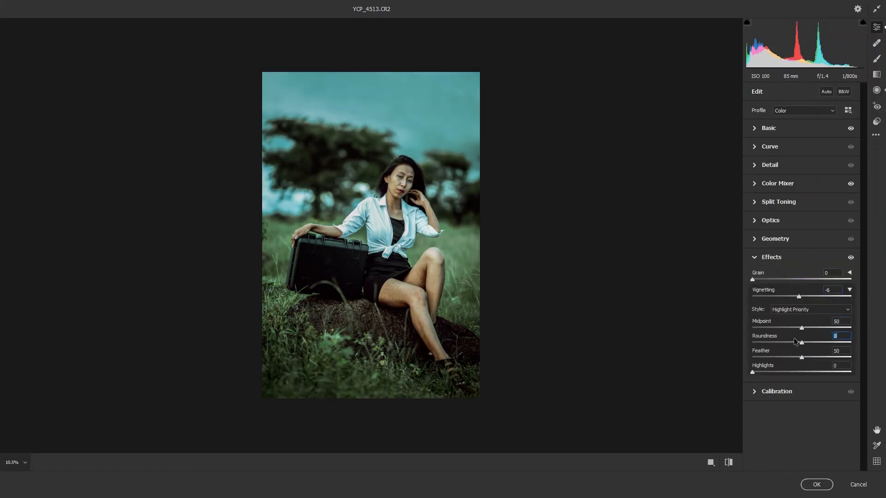
# Step: In the Color Mixer, set the Oranges hue to +14 and shift the Blues hue toward aqua
pyautogui.moveTo(383, 172); pyautogui.dragTo(434, 300)
pyautogui.click(780, 185)
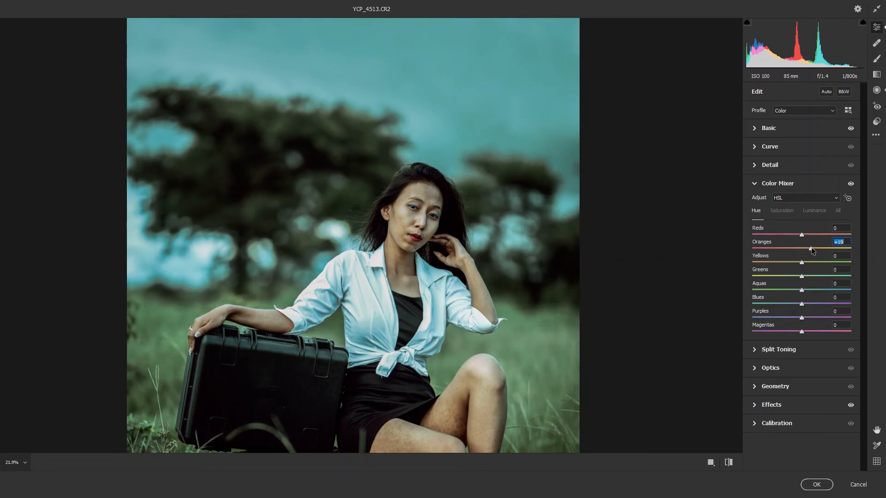
pyautogui.moveTo(501, 203); pyautogui.dragTo(411, 305)
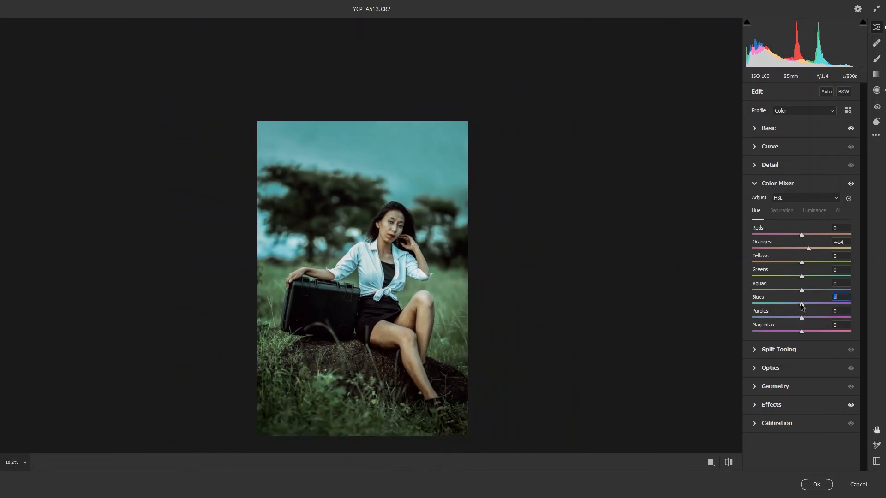
pyautogui.moveTo(801, 306); pyautogui.dragTo(789, 305)
# Step: Set the Color Mixer saturation to -22 for Aquas and -28 for Blues
pyautogui.click(784, 211)
pyautogui.moveTo(801, 304)
pyautogui.mouseDown()
pyautogui.moveTo(787, 304)
pyautogui.moveTo(791, 291)
pyautogui.mouseUp()
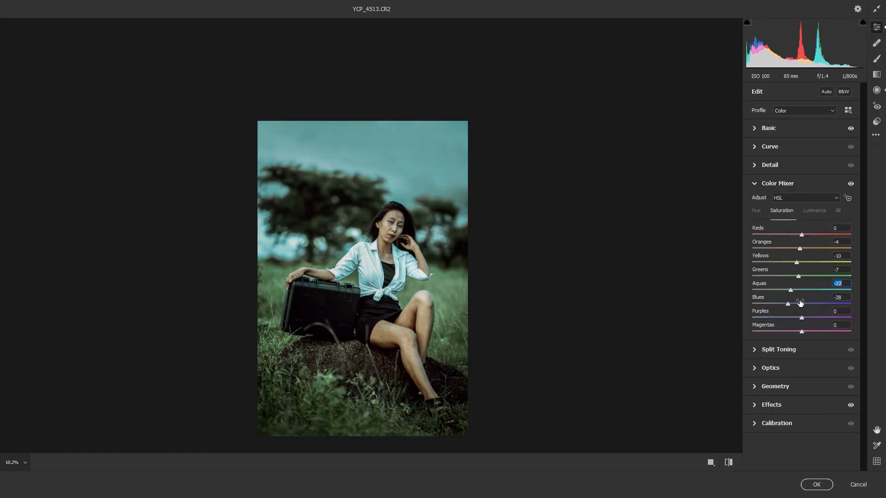
pyautogui.hotkey('ctrl', '-')
# Step: Split-tone highlights at hue 222, saturation 3 and shadows at hue 45, saturation 5, apply the filter and compare before and after
pyautogui.click(794, 351)
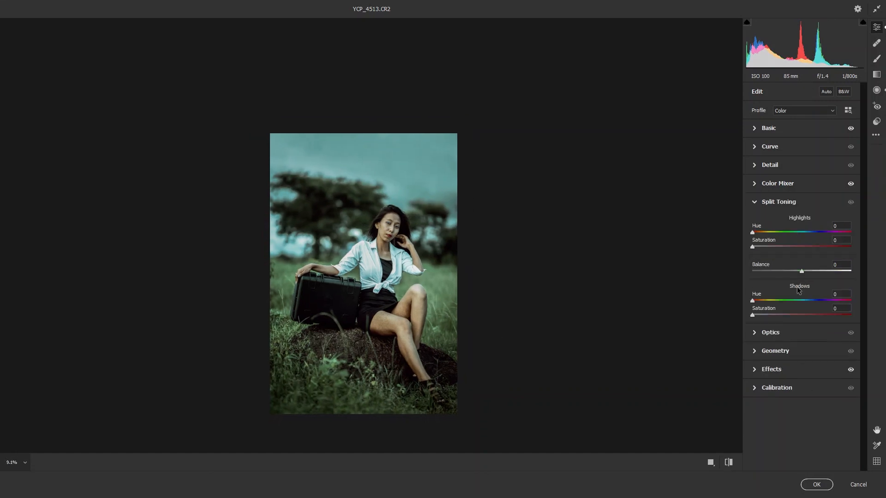
pyautogui.moveTo(793, 233); pyautogui.dragTo(758, 248)
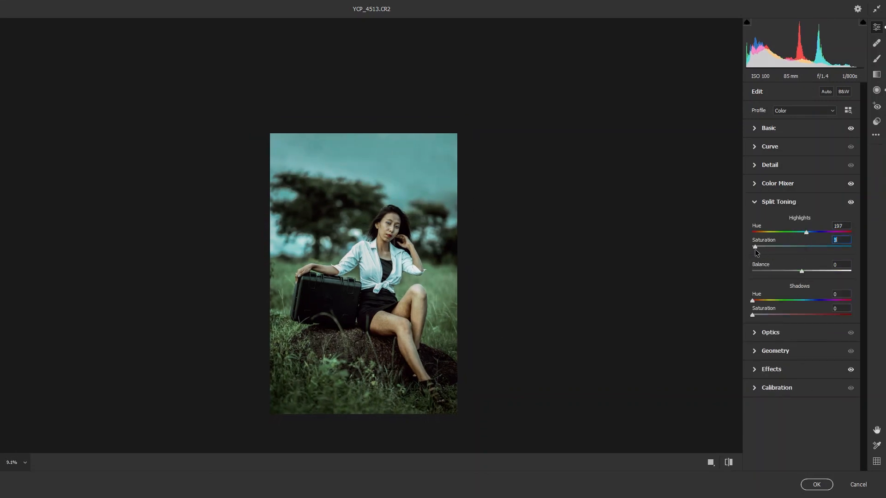
pyautogui.moveTo(806, 233); pyautogui.dragTo(815, 233)
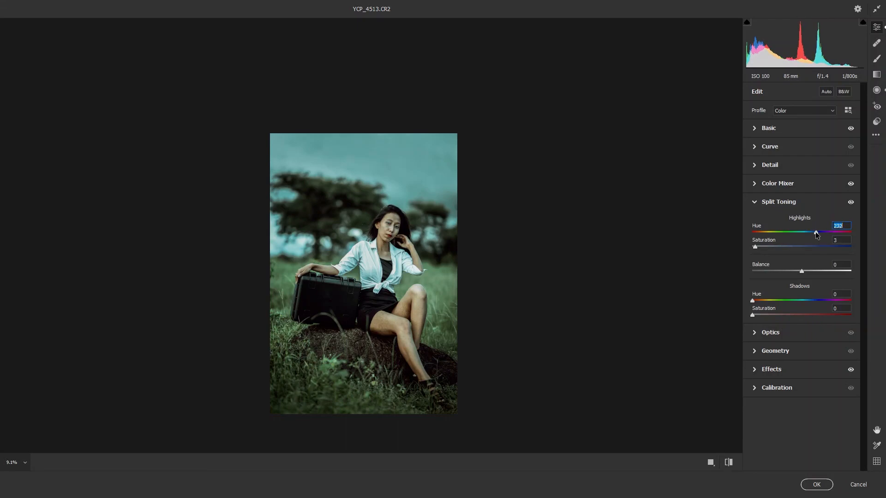
pyautogui.click(765, 301)
pyautogui.click(756, 315)
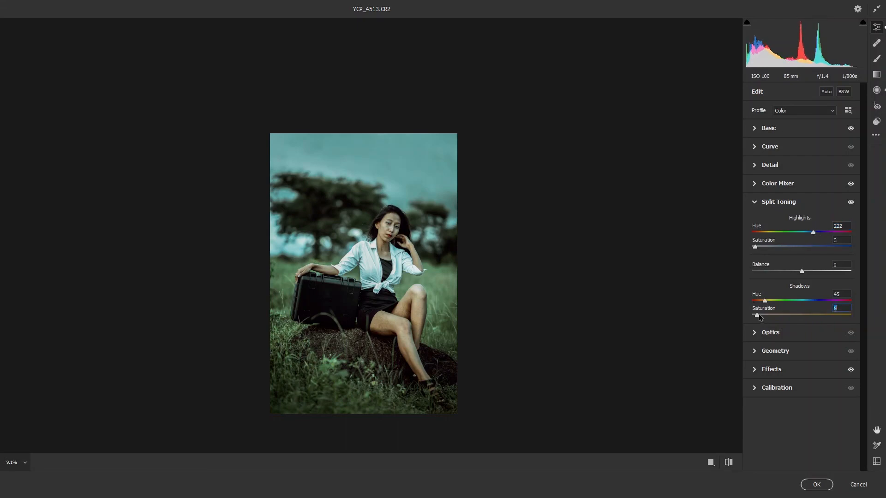
pyautogui.click(817, 484)
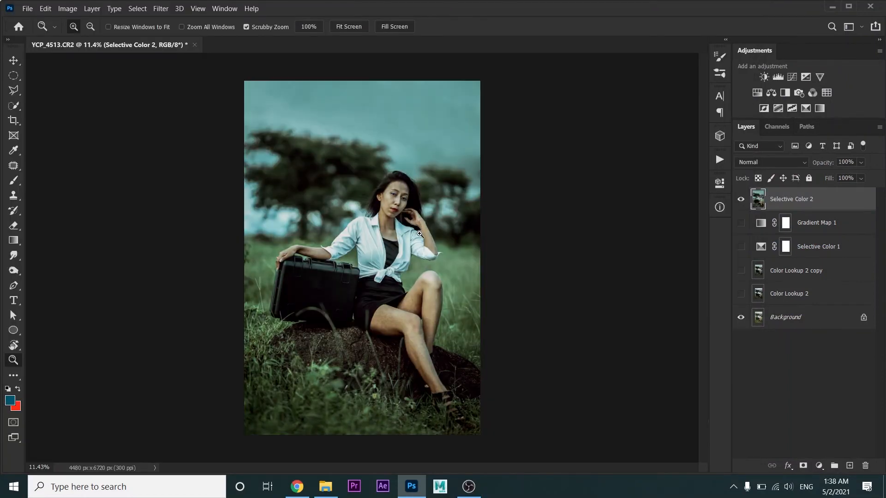
pyautogui.click(741, 199)
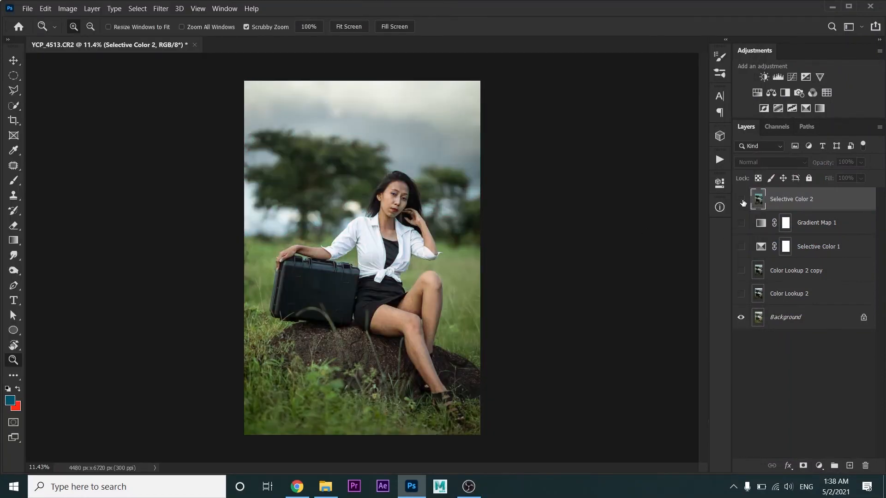
pyautogui.click(741, 199)
# Step: Add a Levels adjustment layer with the white input at 238 and slightly adjusted midtones
pyautogui.click(819, 466)
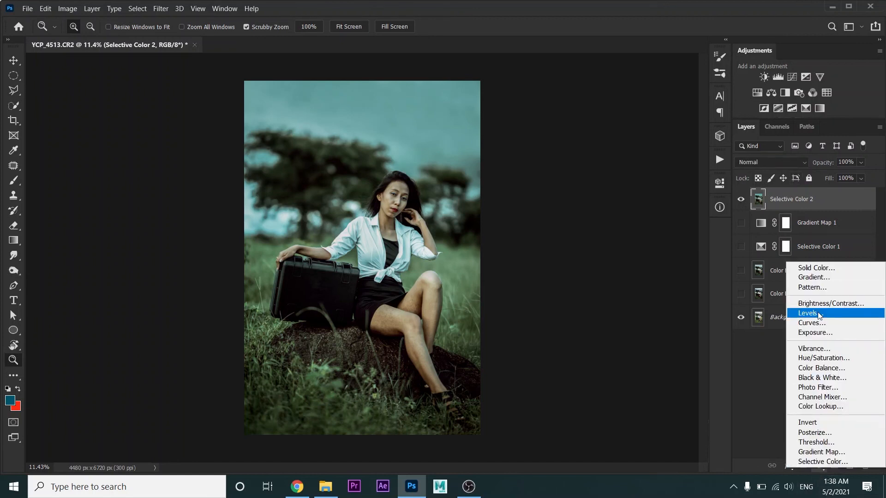
pyautogui.click(805, 314)
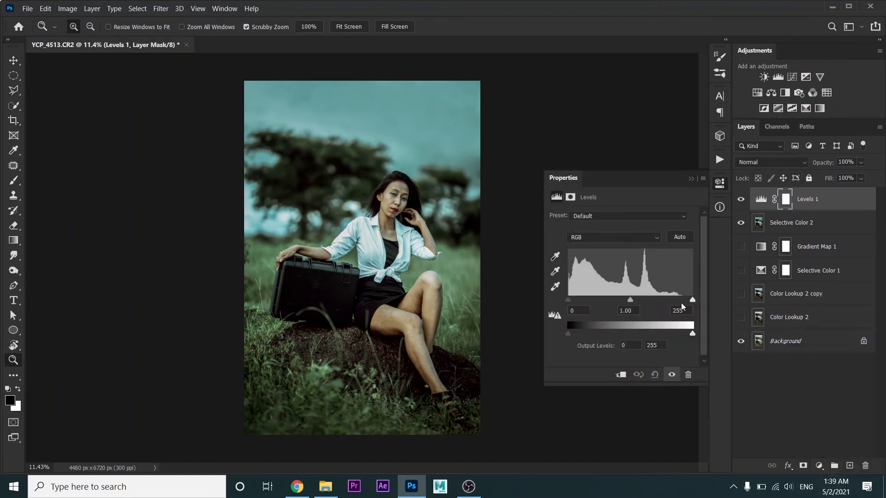
pyautogui.moveTo(692, 300); pyautogui.dragTo(684, 298)
pyautogui.moveTo(626, 300); pyautogui.dragTo(624, 302)
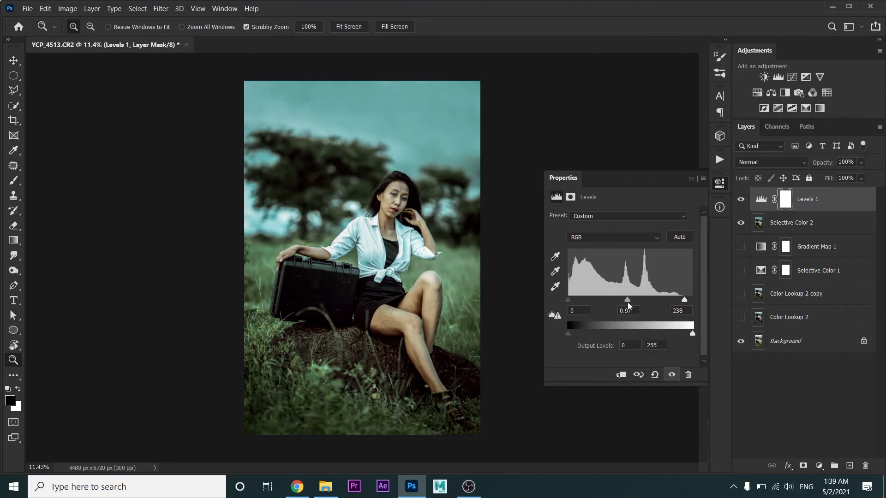
pyautogui.click(691, 178)
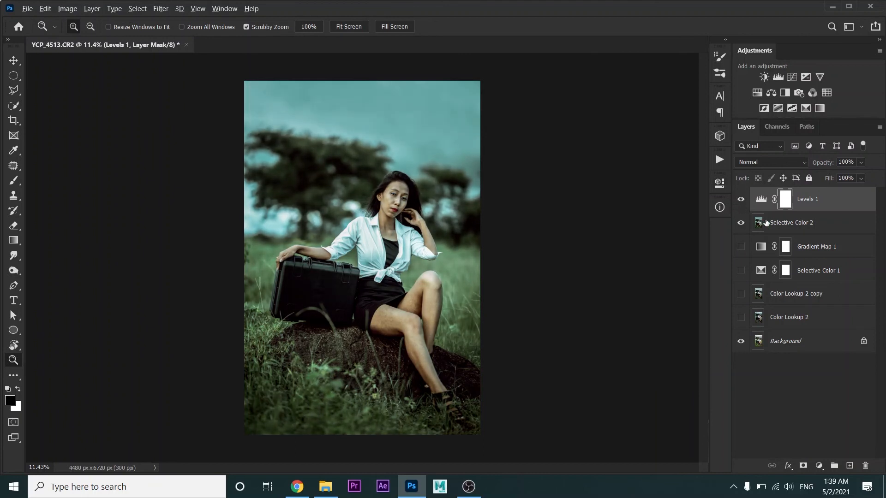
# Step: Stamp the visible result into a new layer above Levels 1, hide the layers down to Background, and toggle it to compare with the original
pyautogui.hotkey('ctrl', 'alt', 'shift', 'e')
pyautogui.moveTo(742, 223); pyautogui.dragTo(745, 269)
pyautogui.click(741, 204)
pyautogui.click(741, 204)
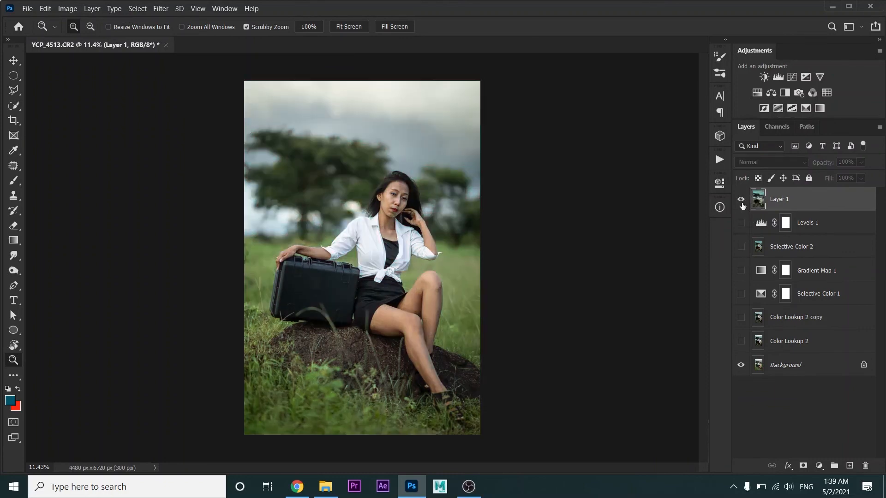
pyautogui.click(742, 203)
pyautogui.click(742, 204)
pyautogui.click(741, 203)
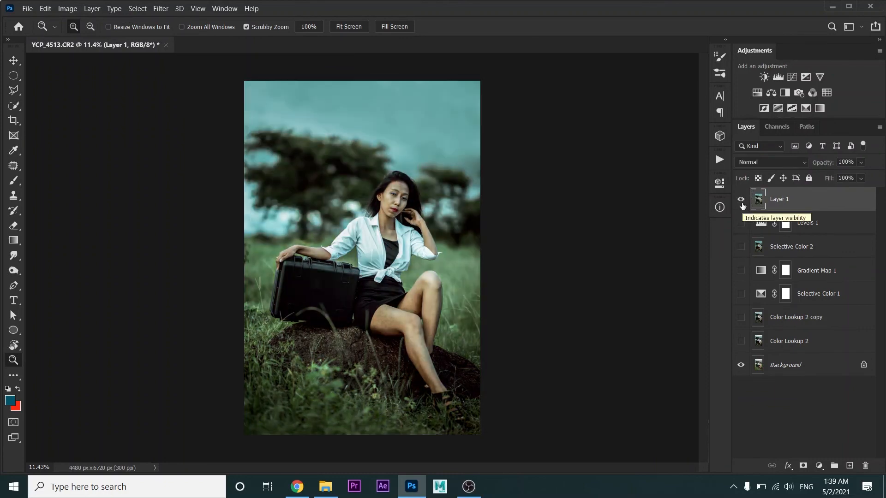
pyautogui.click(742, 204)
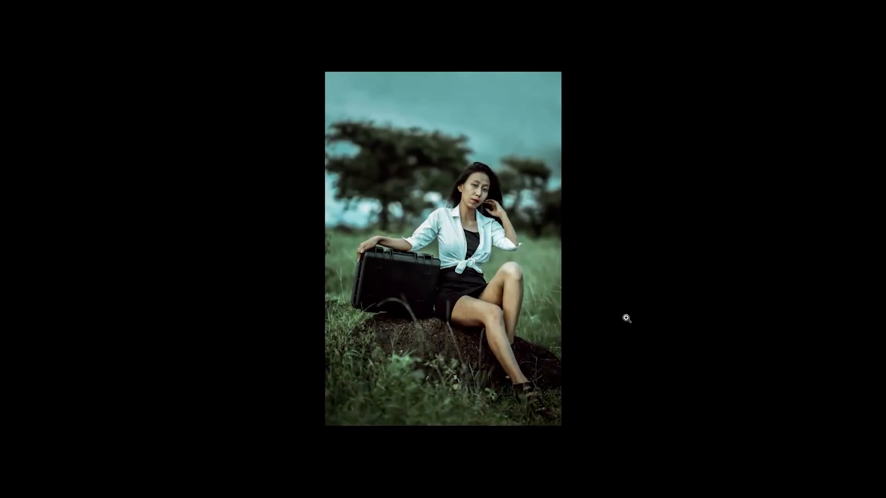